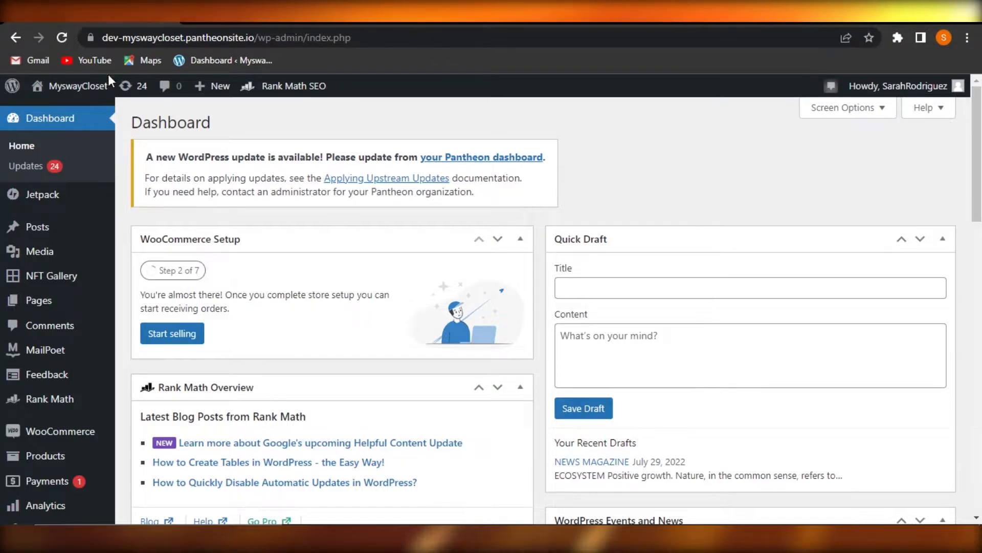
# Look over the WordPress dashboard, the Mailchimp account home and the public Mailchimp homepage with its sign-up options.
pyautogui.moveTo(66, 229)
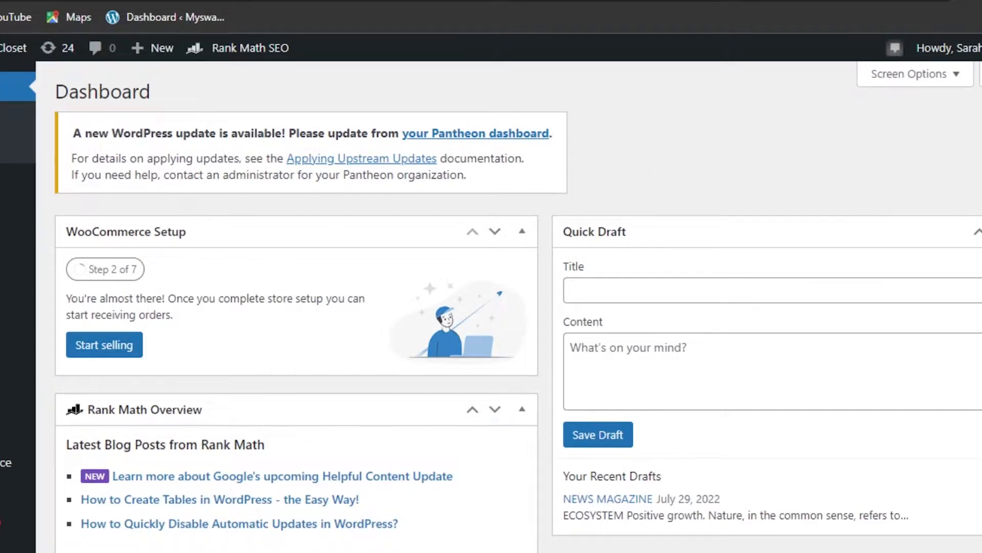
pyautogui.scroll(-5, 518, 307)
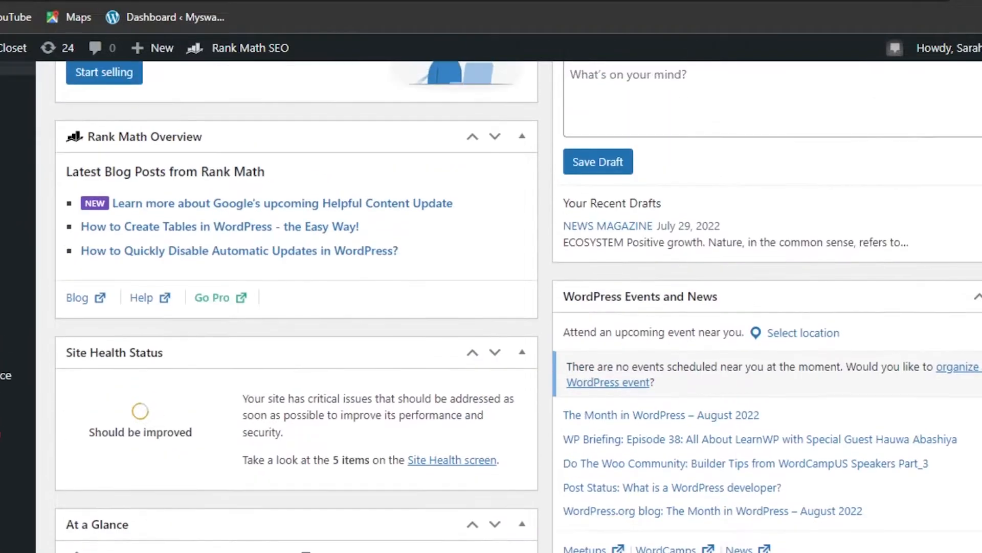
pyautogui.scroll(5, 492, 307)
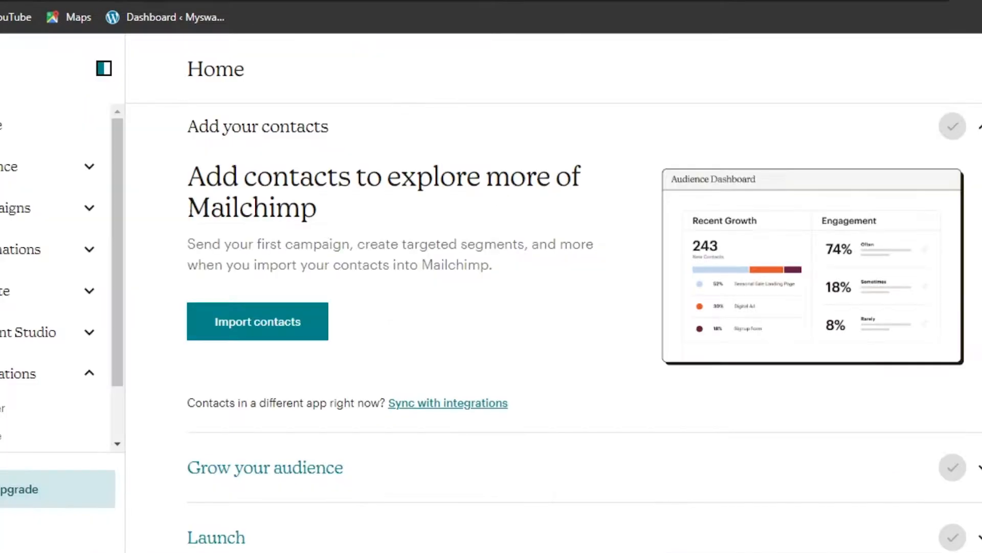
pyautogui.moveTo(116, 215); pyautogui.dragTo(119, 311)
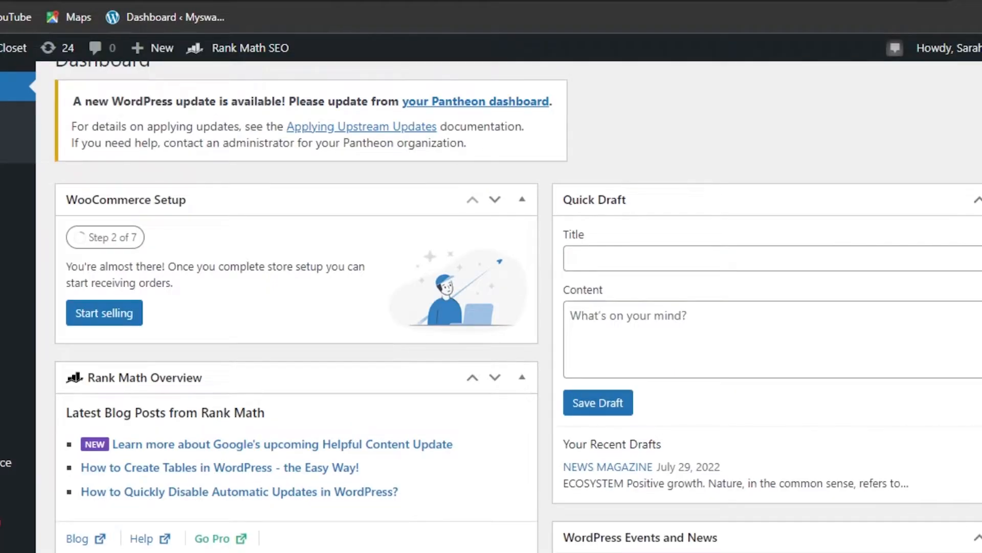
pyautogui.moveTo(10, 219)
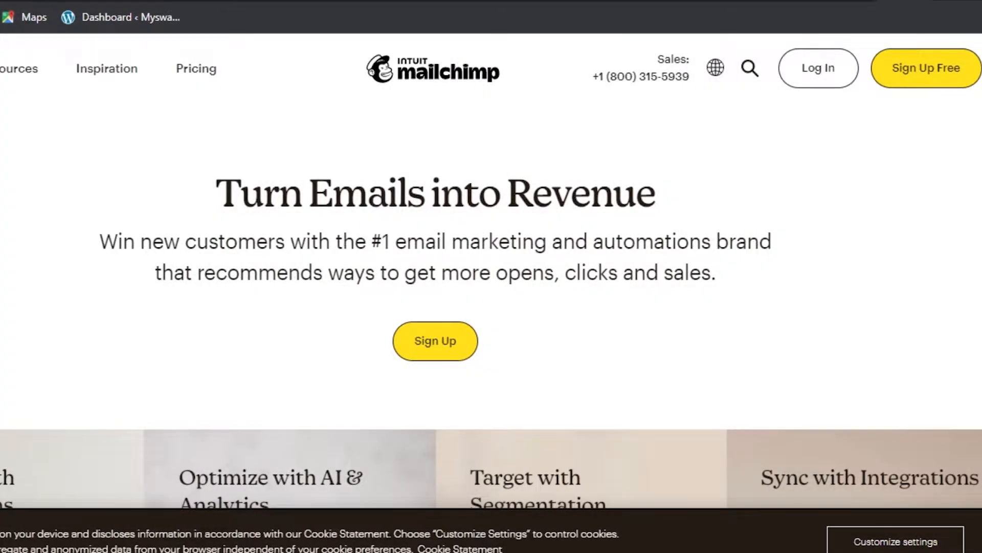
pyautogui.scroll(-15, 491, 307)
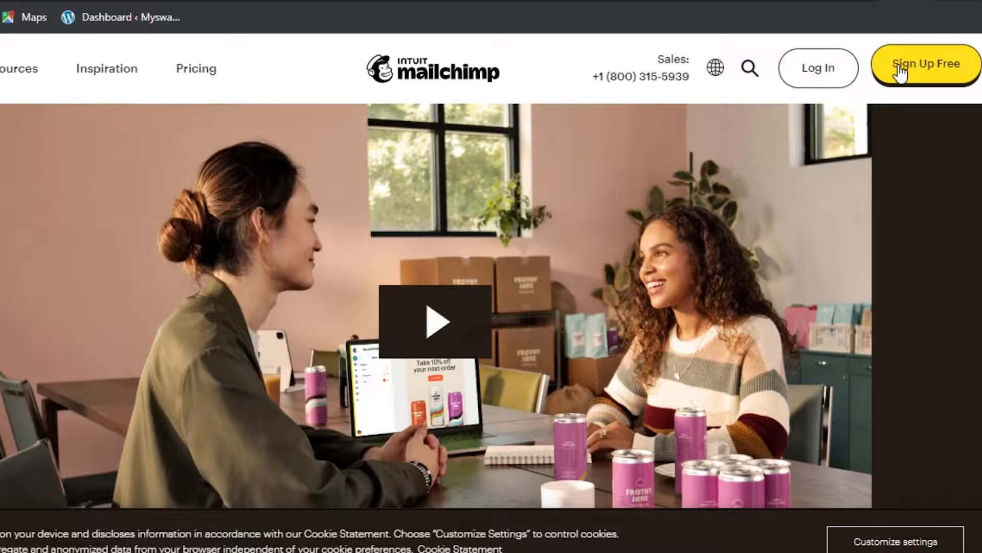
pyautogui.scroll(10, 492, 307)
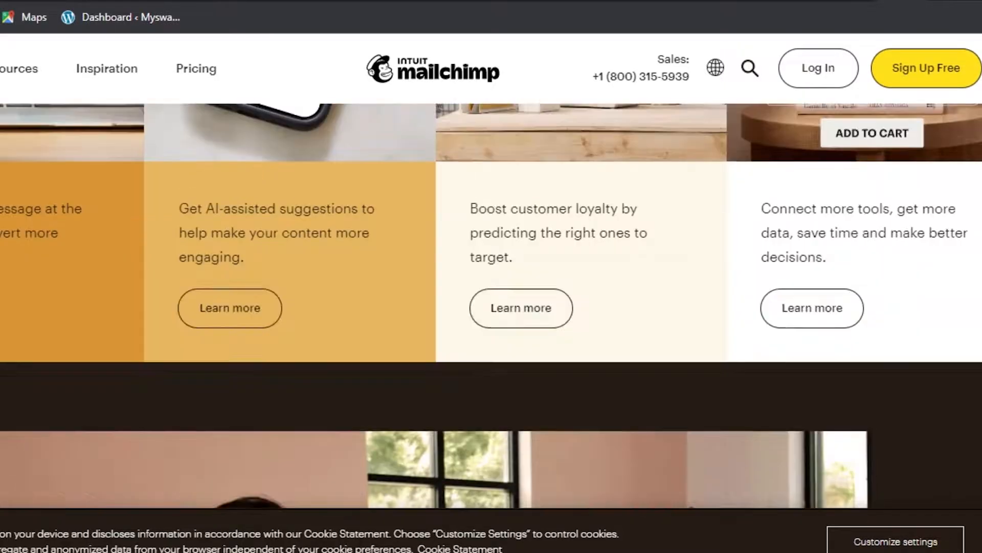
pyautogui.scroll(3, 491, 307)
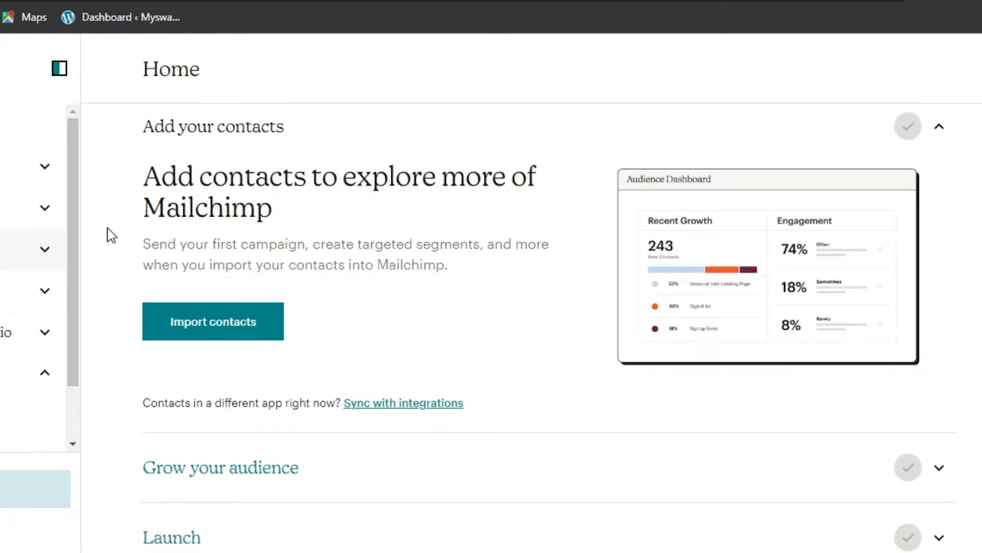
# Switch to the WordPress dashboard, start adding a new plugin and search the available plugins for "mailchimp".
pyautogui.click(72, 23)
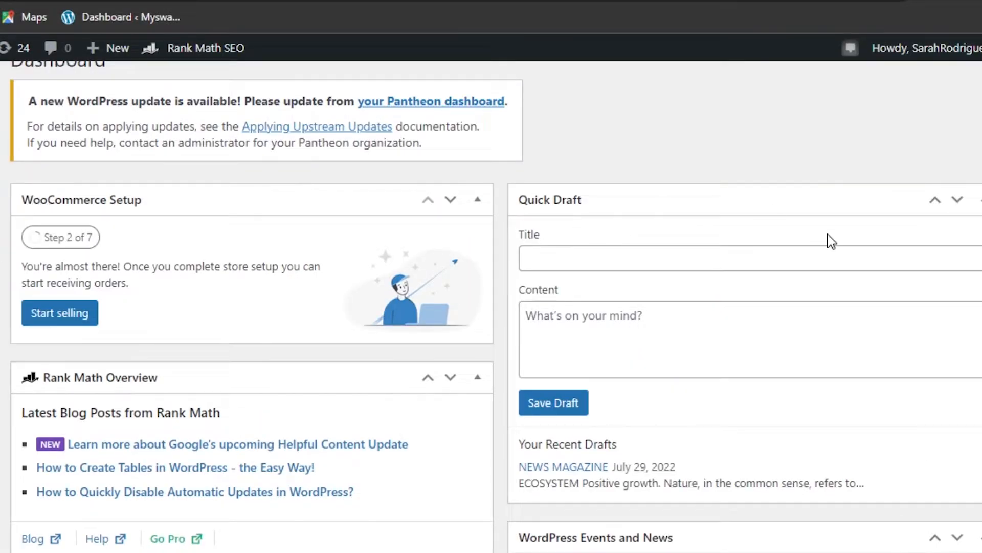
pyautogui.scroll(-4, 492, 307)
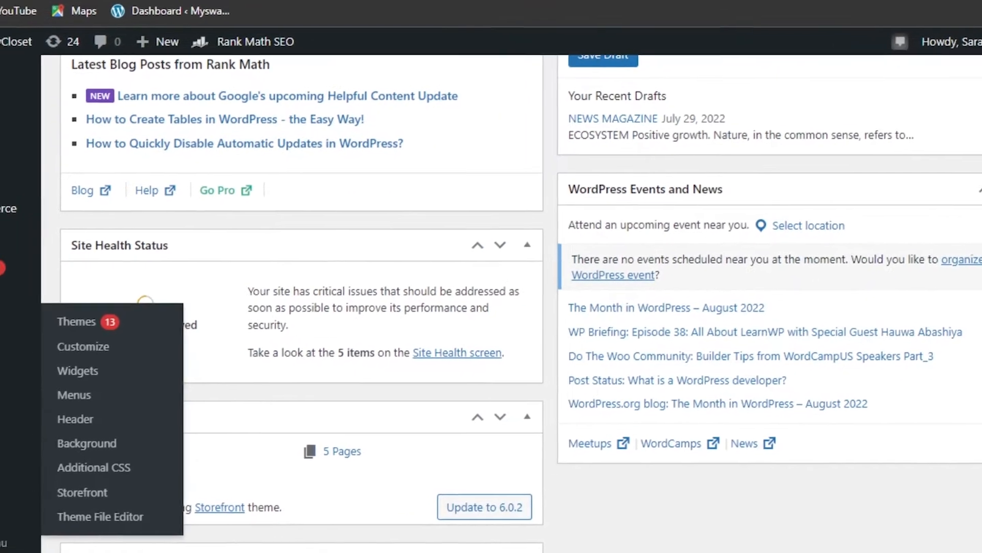
pyautogui.click(35, 417)
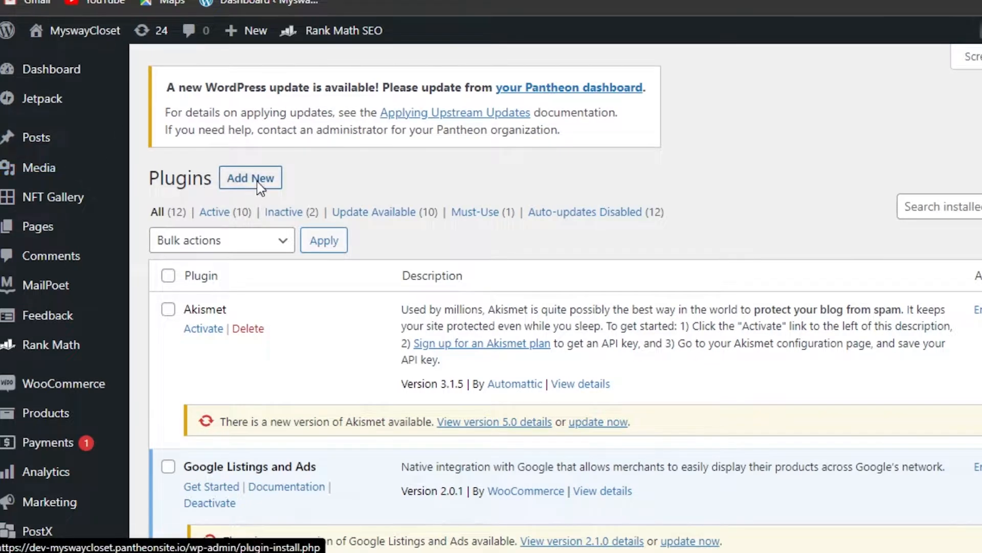
pyautogui.click(250, 74)
pyautogui.click(891, 213)
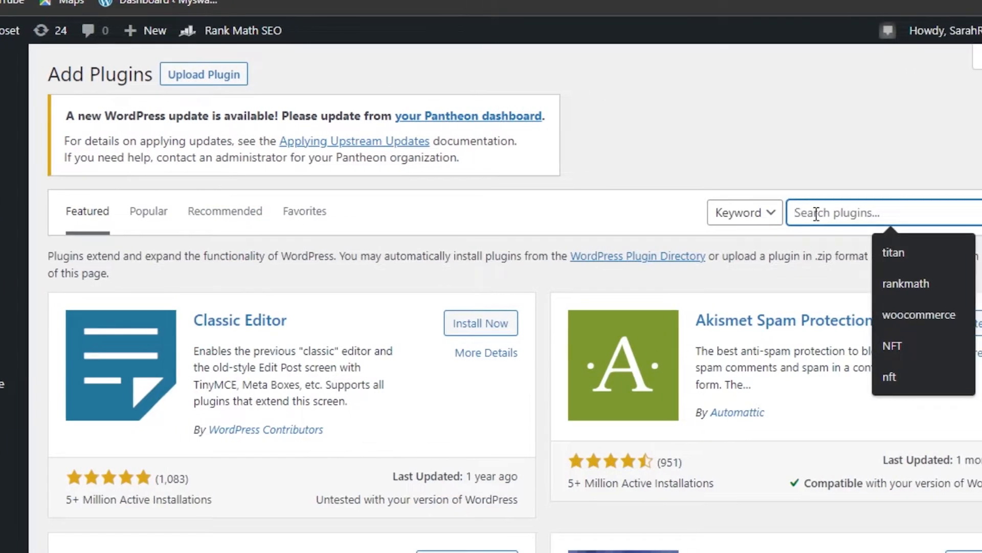
pyautogui.write('mailchimp')
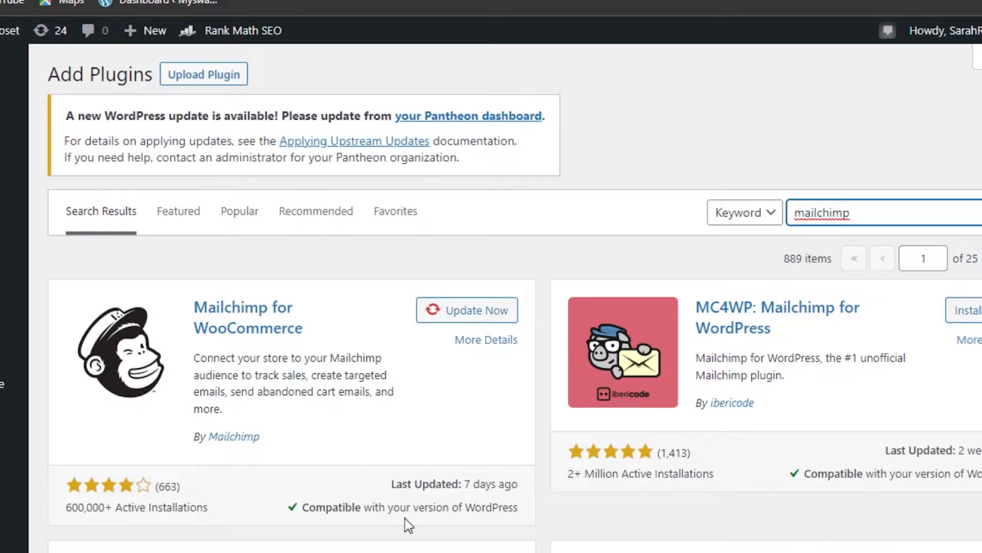
pyautogui.scroll(-2, 491, 297)
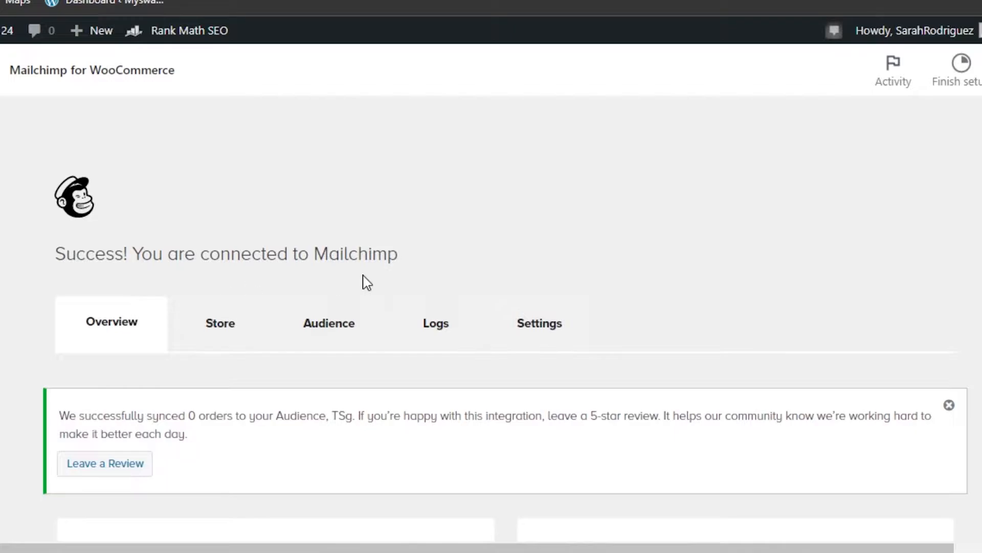
# Examine the Mailchimp for WooCommerce overview for the connected account and audience, sync status, store counts and synchronization option.
pyautogui.scroll(-10, 491, 317)
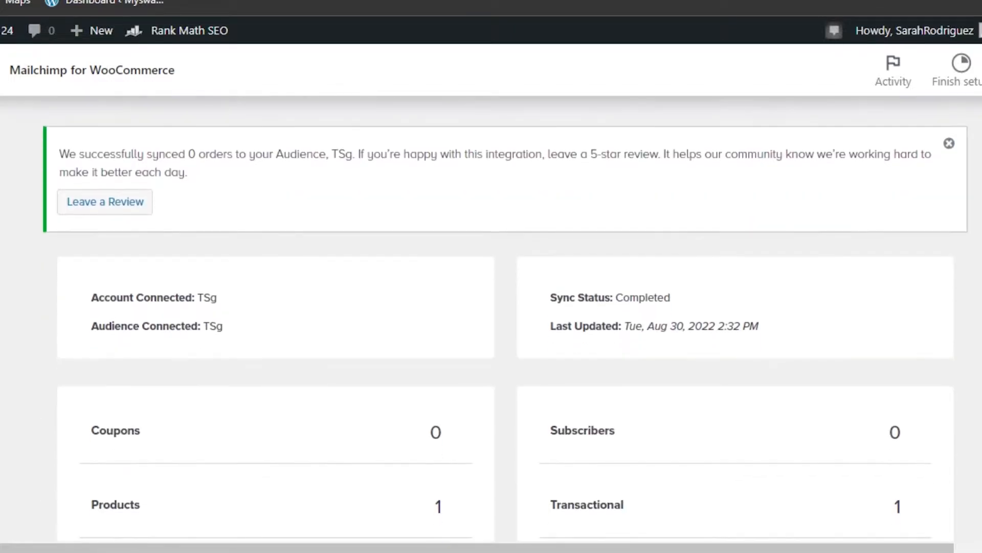
pyautogui.scroll(5, 491, 317)
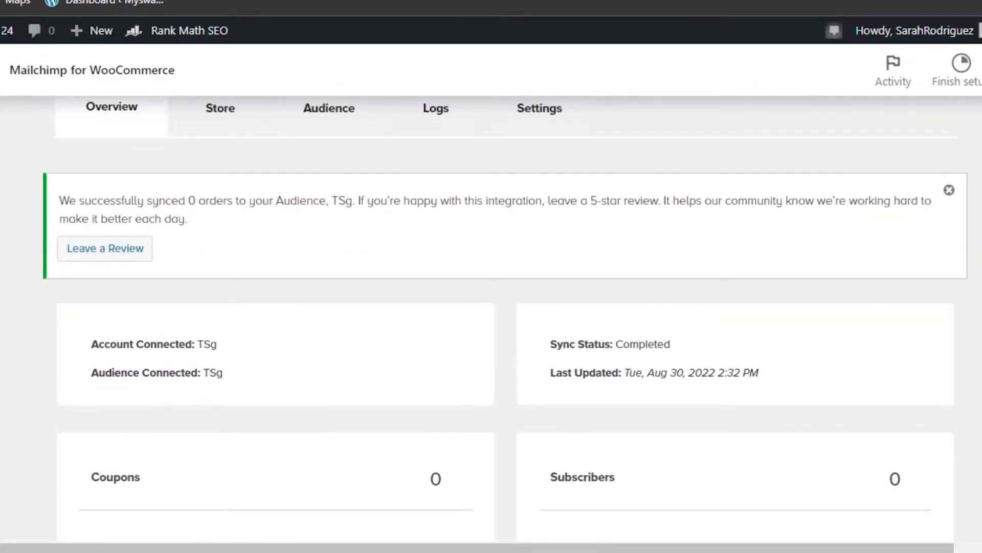
pyautogui.scroll(3, 428, 76)
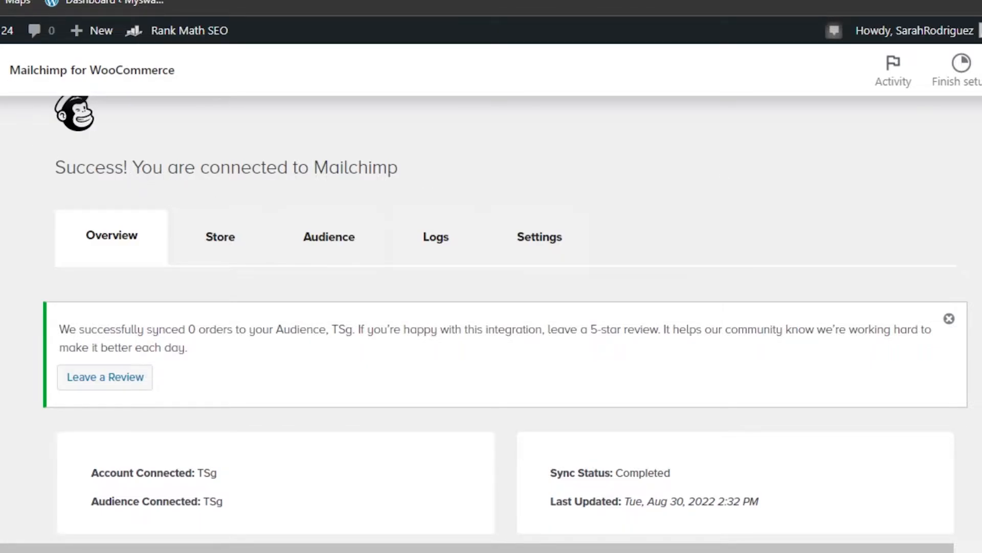
pyautogui.scroll(-8, 491, 307)
pyautogui.scroll(3, 492, 307)
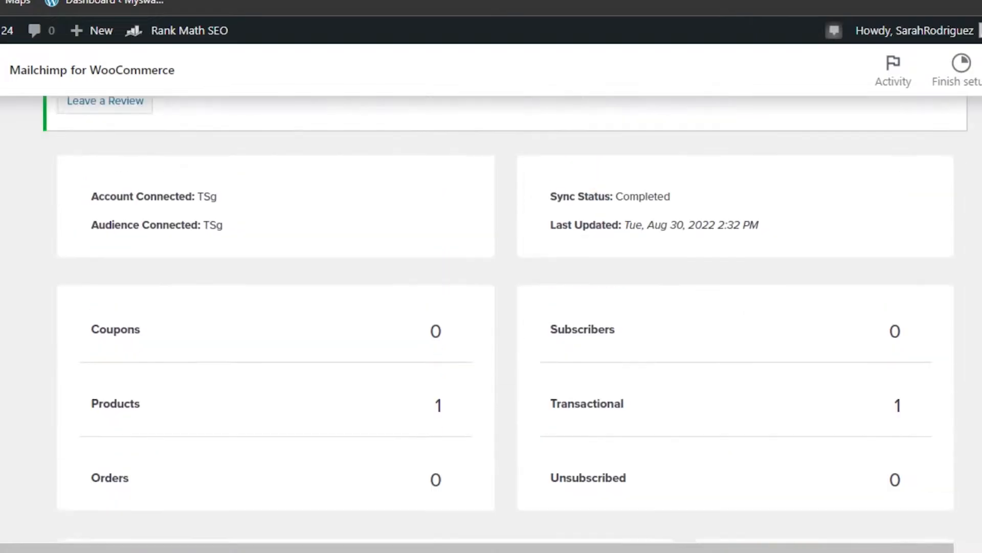
pyautogui.scroll(4, 491, 317)
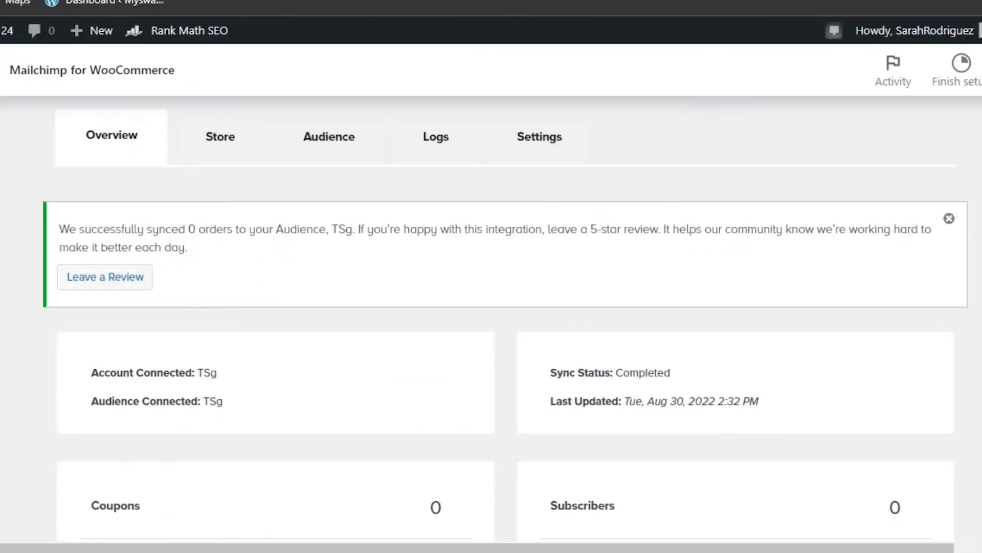
pyautogui.scroll(-8, 506, 312)
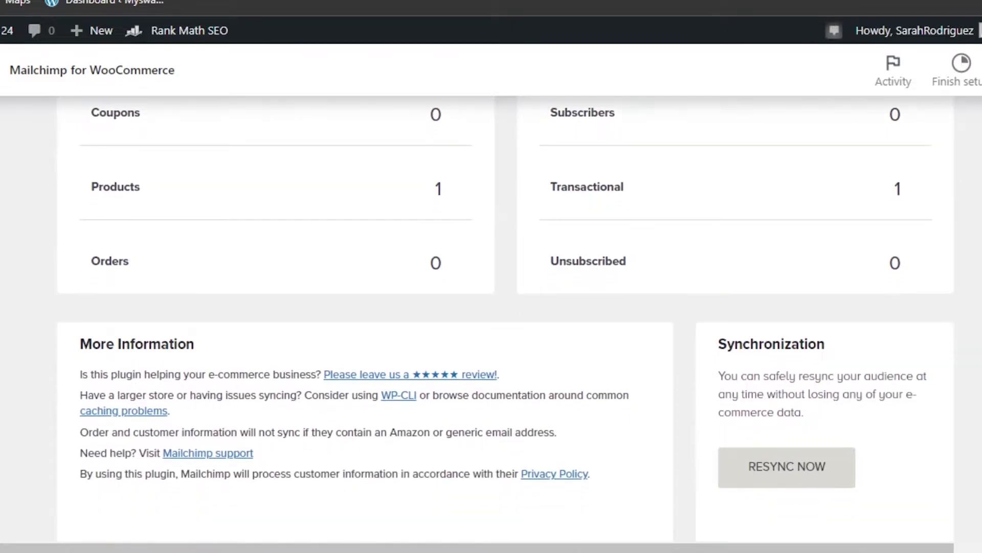
pyautogui.scroll(10, 506, 317)
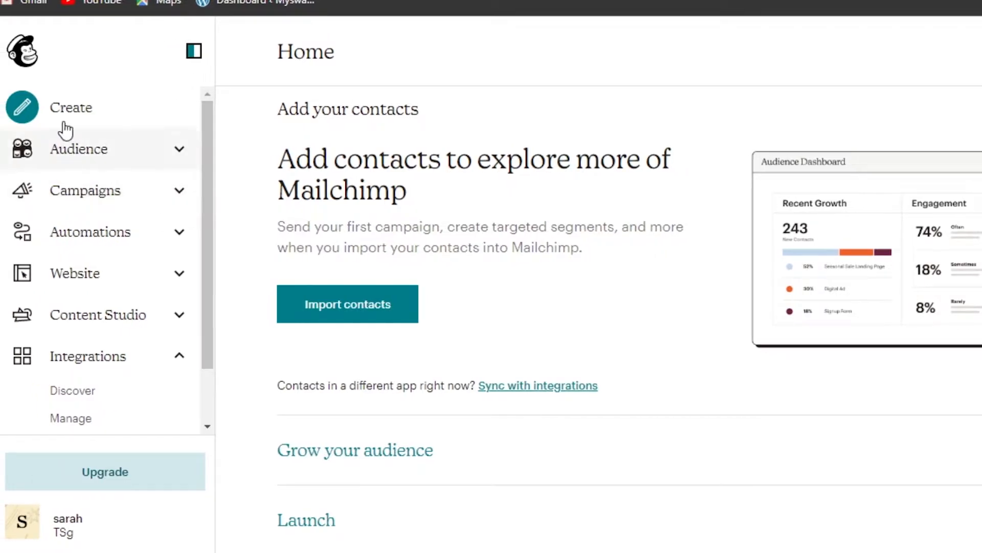
# Open the Create page in the Mailchimp account and look through the content types on offer.
pyautogui.click(64, 114)
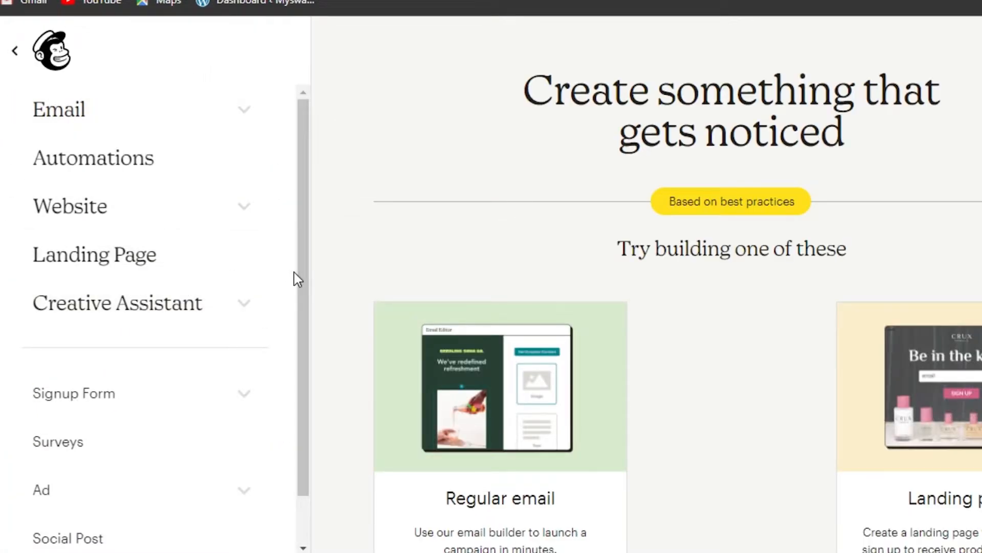
pyautogui.scroll(-1, 303, 324)
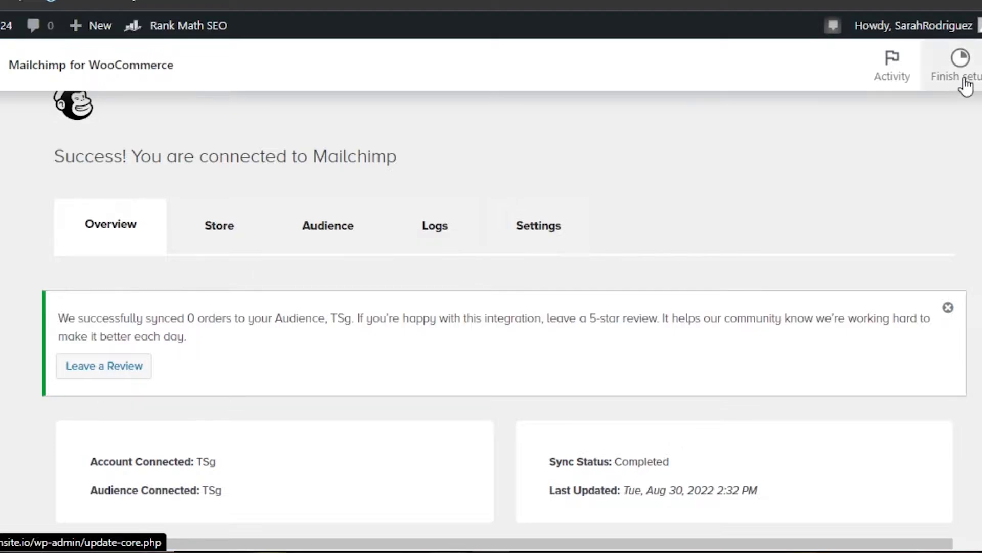
# In WordPress, view the WooCommerce store's unfinished setup tasks, close them and check the Mailchimp connection overview again.
pyautogui.click(960, 61)
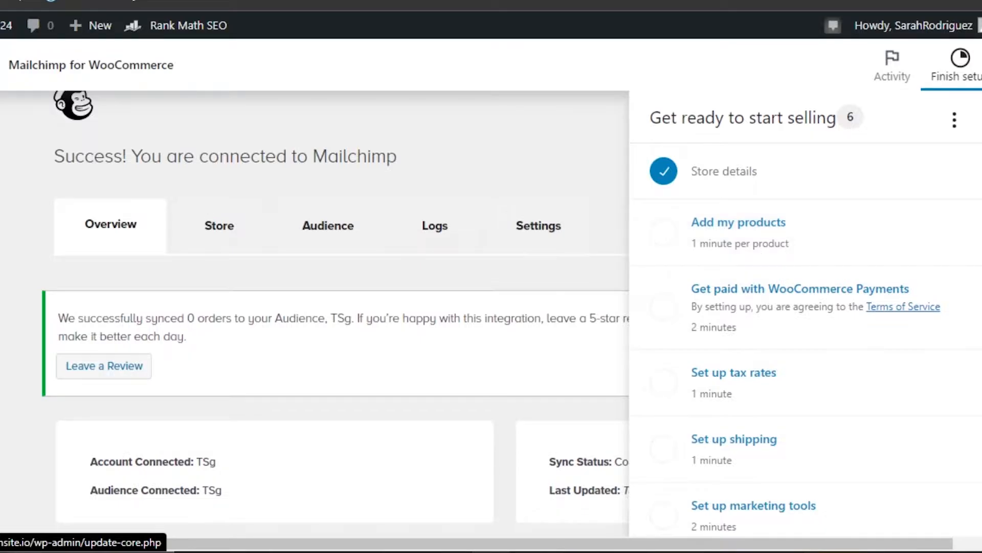
pyautogui.click(578, 146)
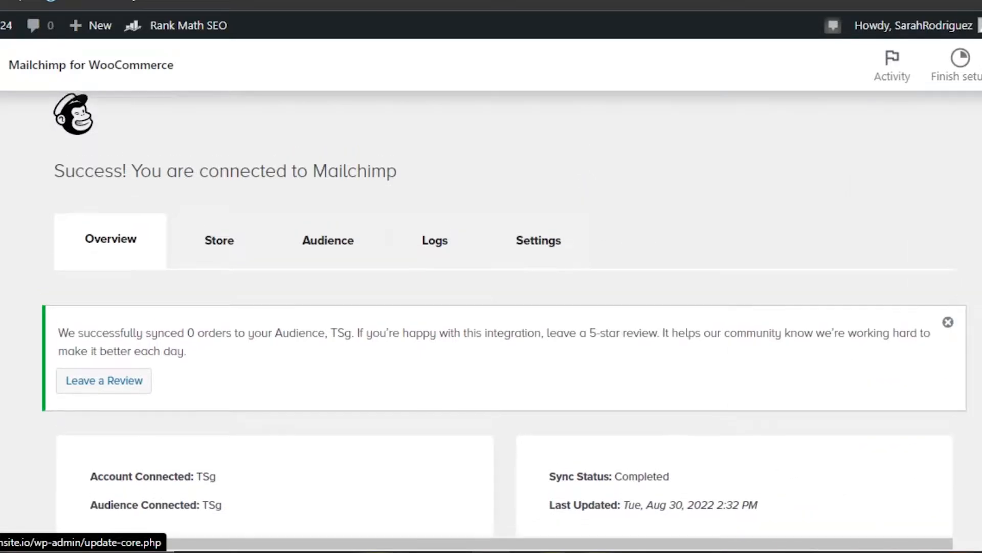
pyautogui.scroll(2, 491, 317)
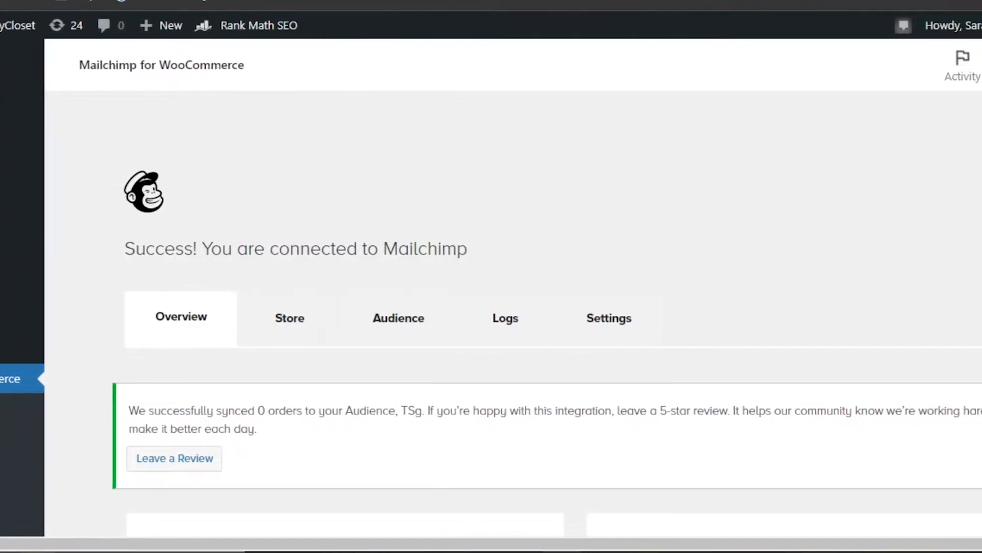
pyautogui.scroll(-5, 491, 307)
pyautogui.scroll(-4, 492, 307)
pyautogui.scroll(10, 491, 307)
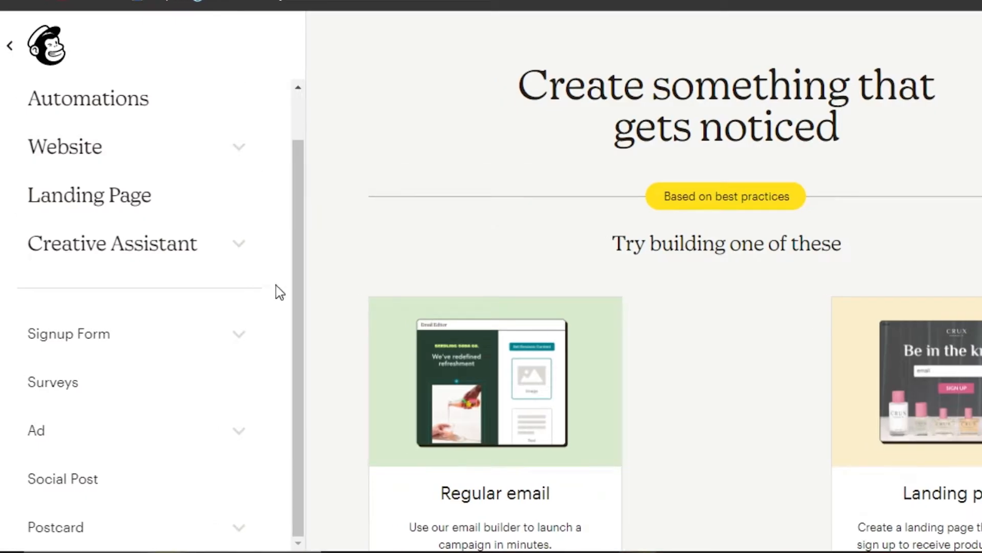
# Check the Mailchimp create options once more and return to the account's home page.
pyautogui.moveTo(297, 292); pyautogui.dragTo(289, 67)
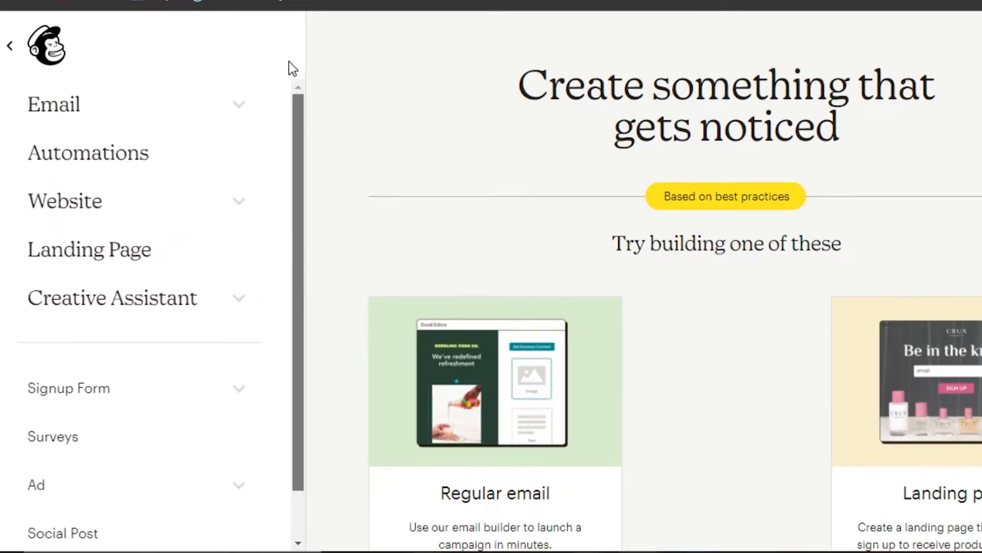
pyautogui.click(9, 51)
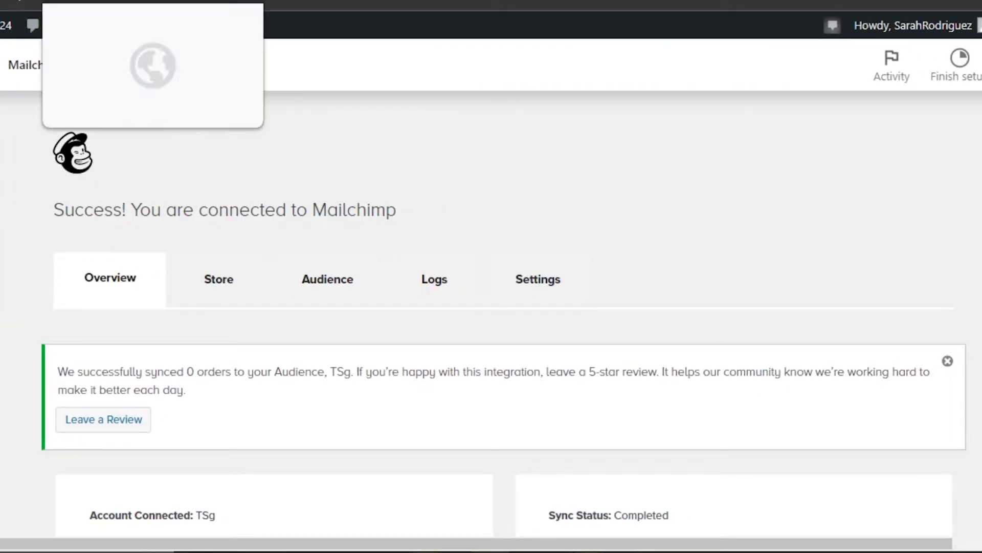
pyautogui.click(92, 0)
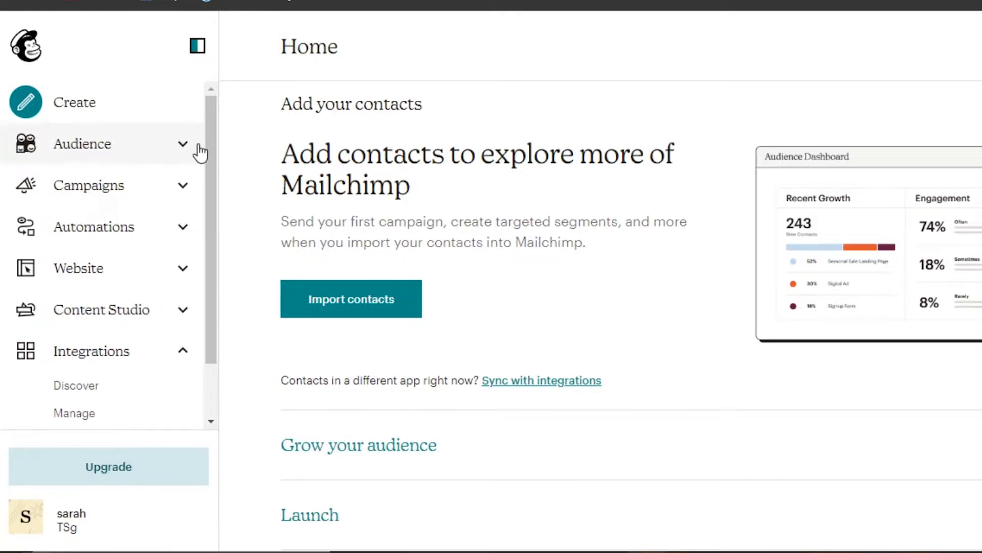
# Start adding a new integration in Mailchimp and browse the app categories on the Connect Apps & Integrations page.
pyautogui.moveTo(212, 171); pyautogui.dragTo(215, 246)
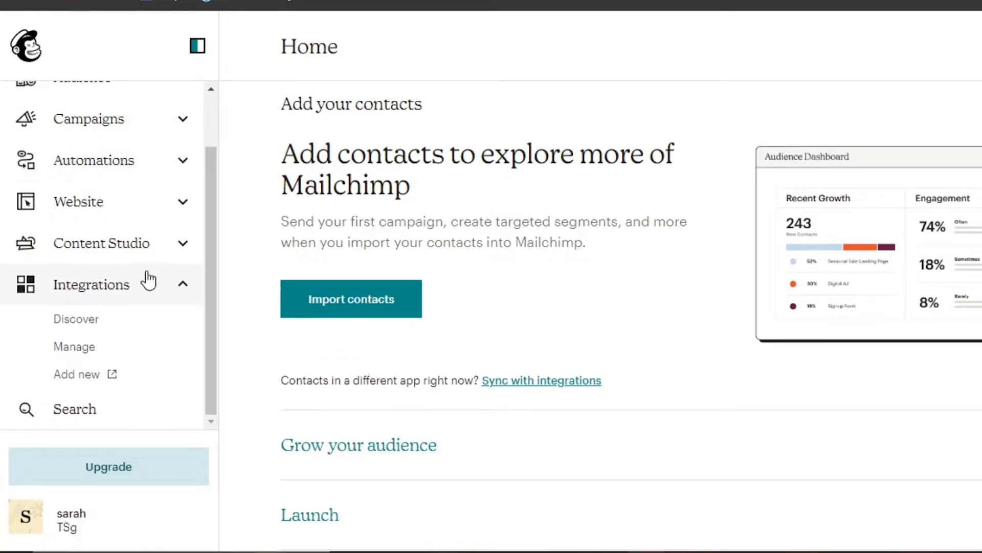
pyautogui.click(98, 372)
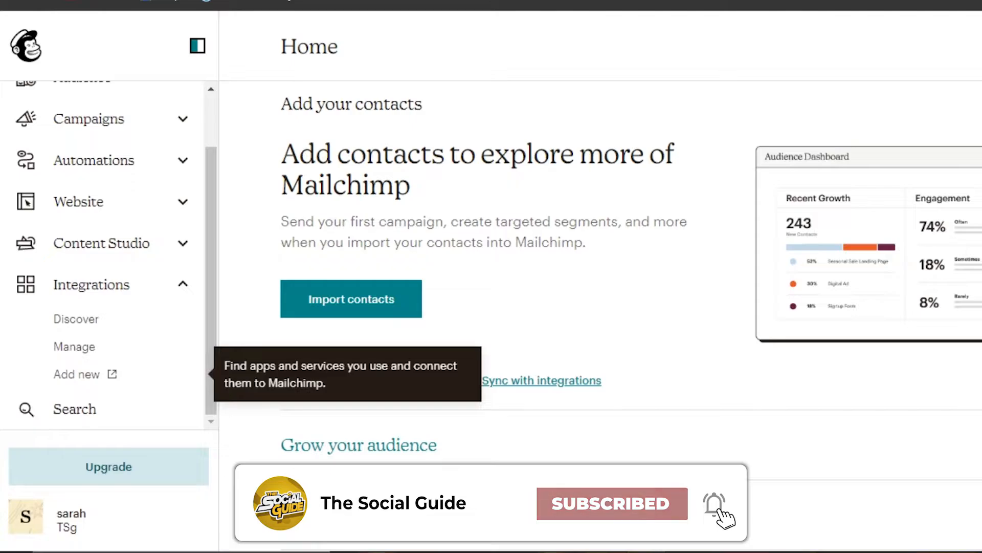
pyautogui.click(460, 1)
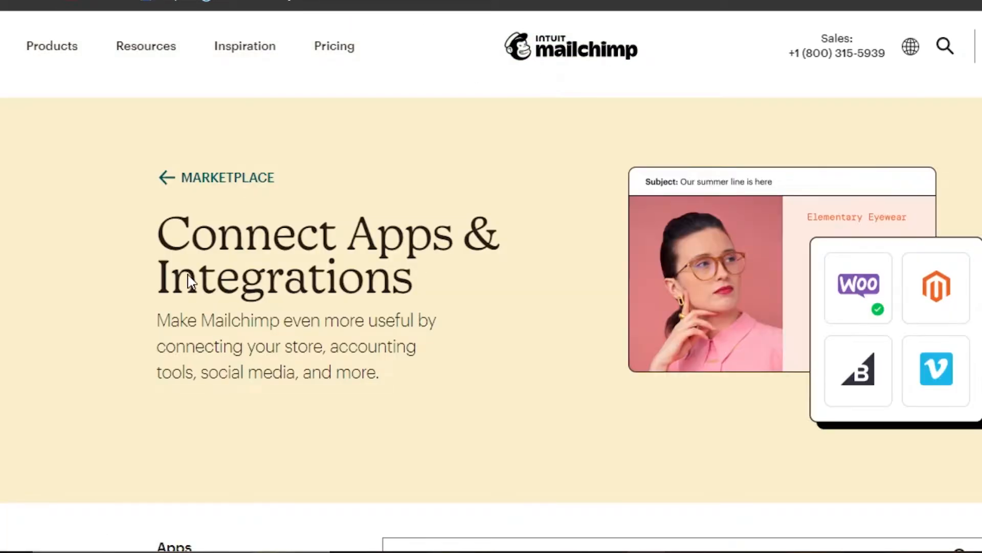
pyautogui.scroll(-5, 679, 262)
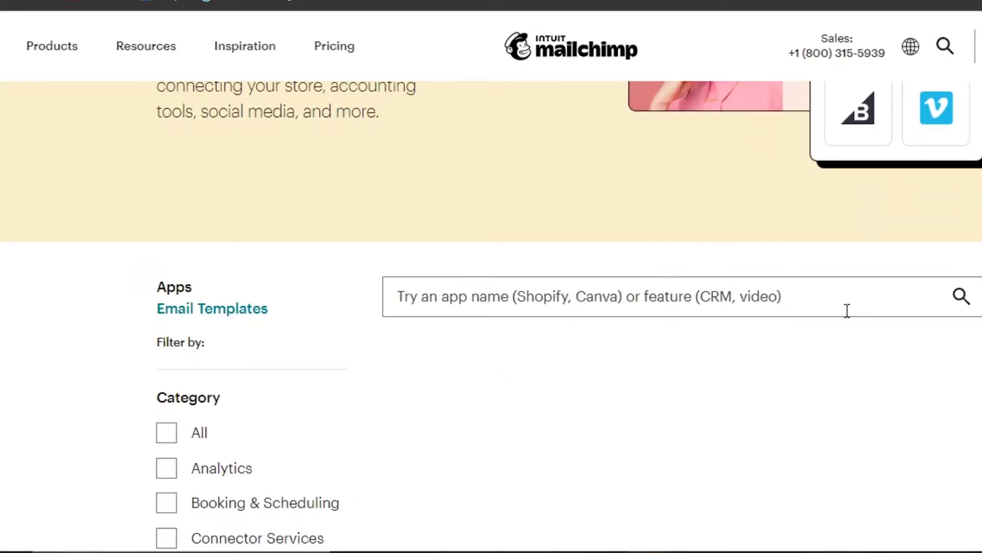
pyautogui.scroll(-4, 847, 311)
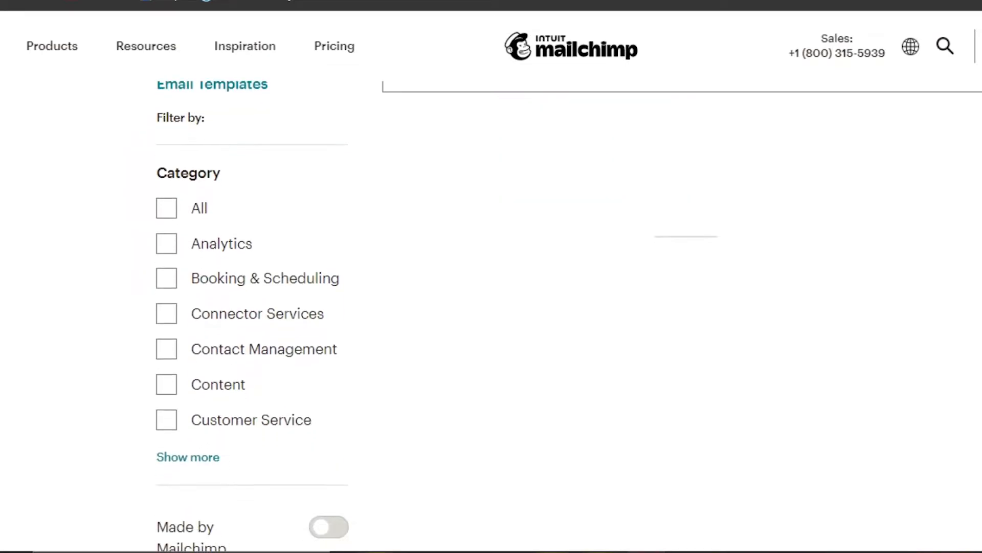
# Browse the featured apps and integrations in the Mailchimp marketplace, including the WooCommerce entry.
pyautogui.scroll(2, 897, 165)
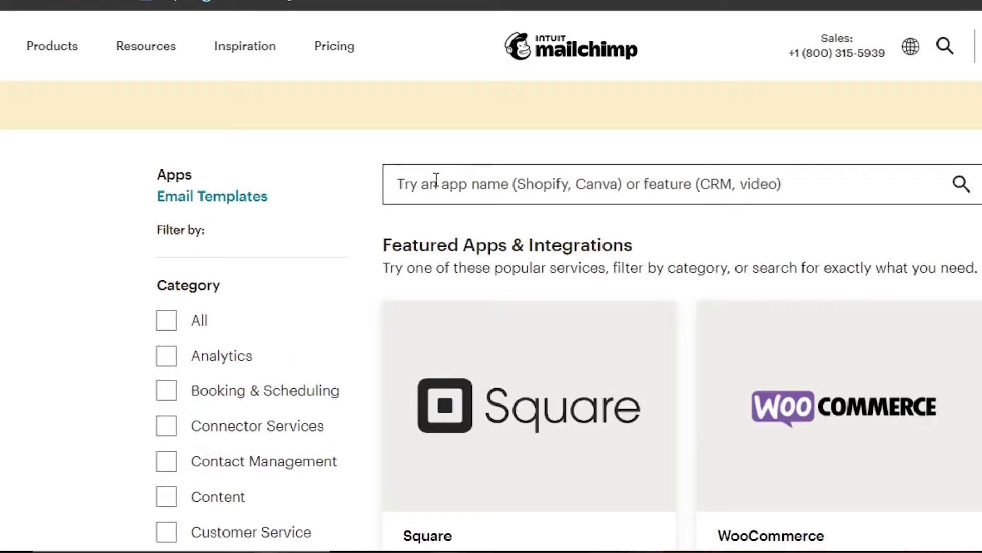
pyautogui.scroll(-10, 865, 178)
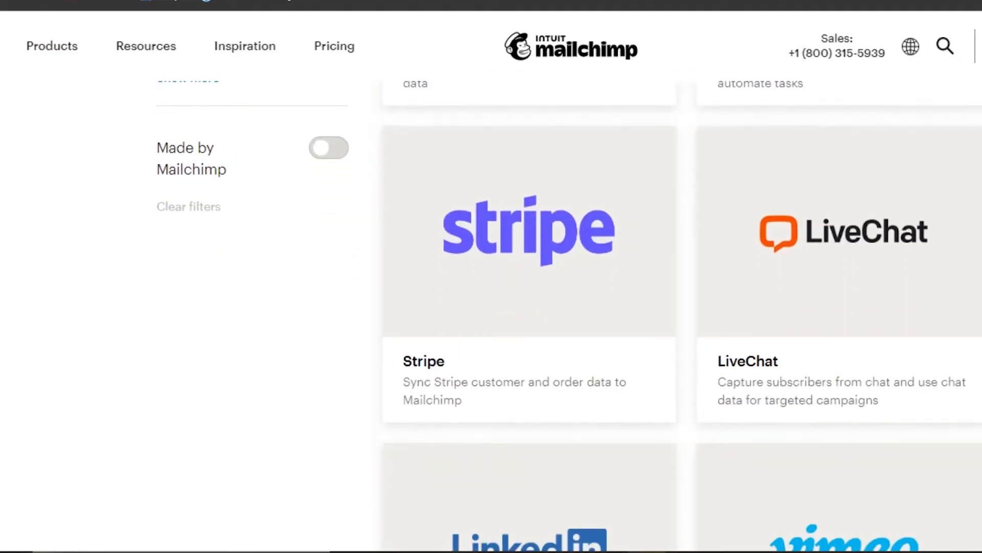
pyautogui.scroll(-15, 570, 317)
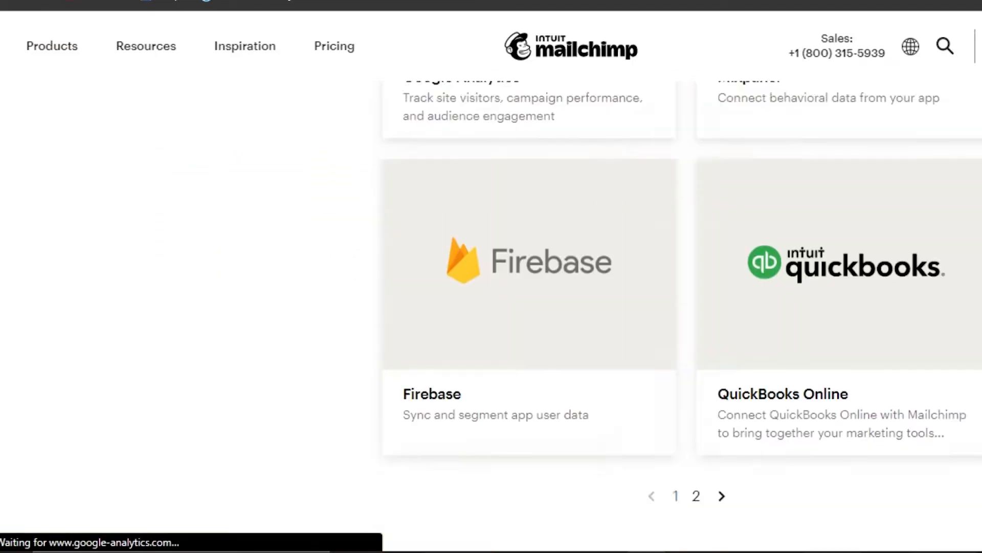
pyautogui.scroll(15, 570, 317)
pyautogui.scroll(12, 570, 316)
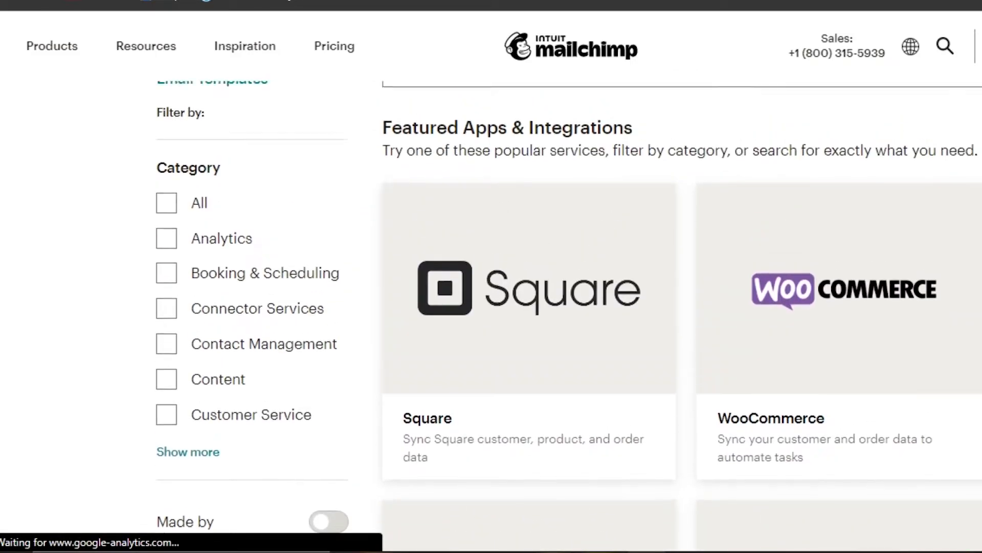
pyautogui.scroll(-5, 785, 230)
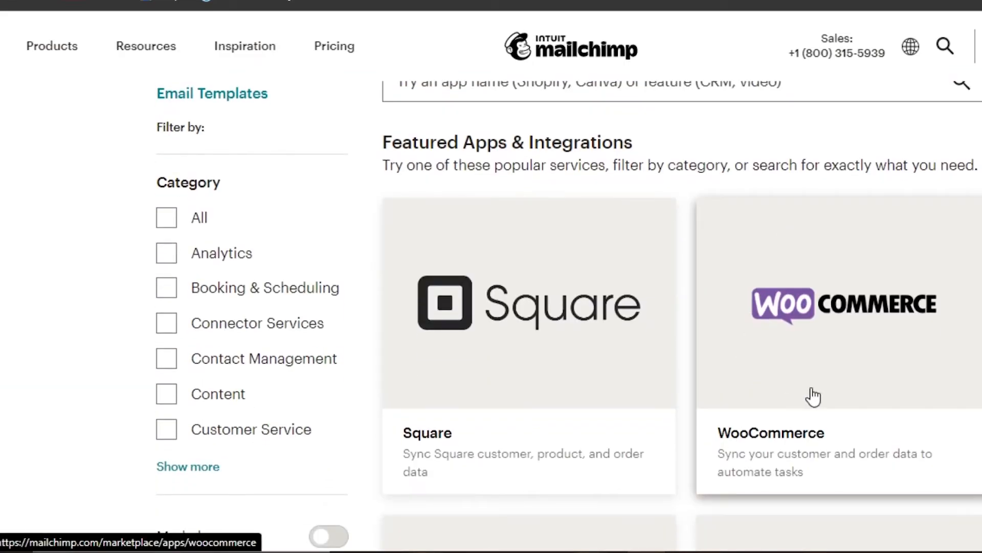
pyautogui.click(245, 46)
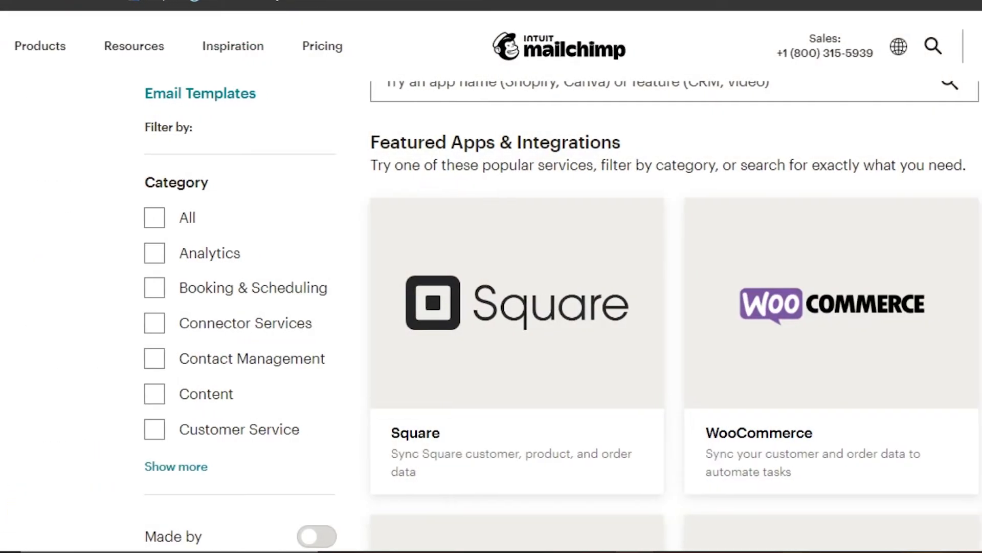
# Search the marketplace for "wordpress" and open the WordPress integration.
pyautogui.scroll(5, 619, 297)
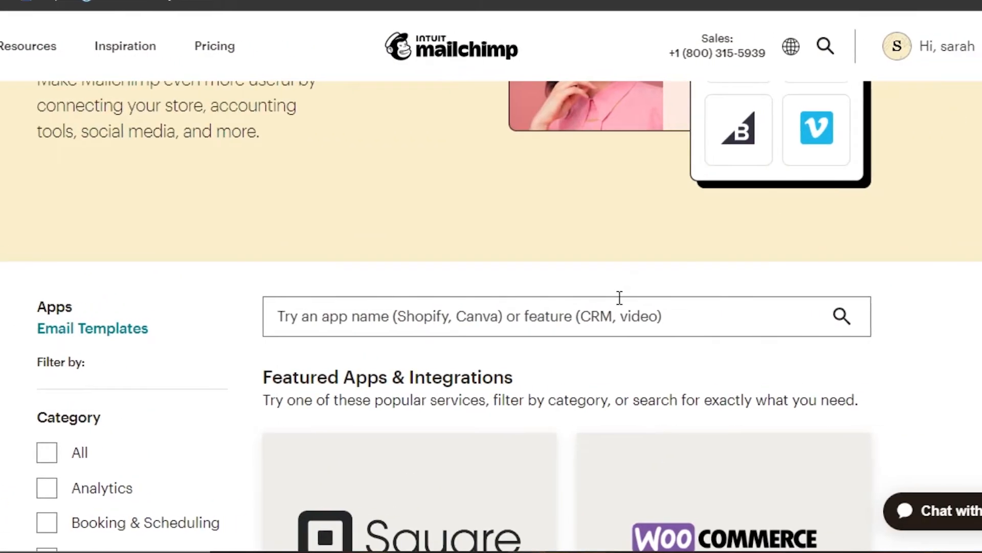
pyautogui.click(478, 316)
pyautogui.write('wo')
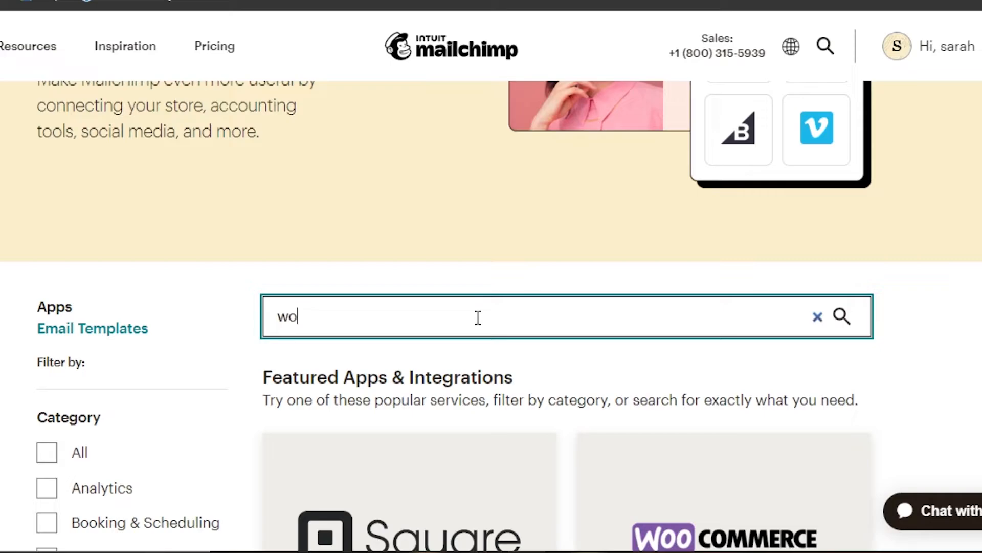
pyautogui.write('rdpress')
pyautogui.press('Return')
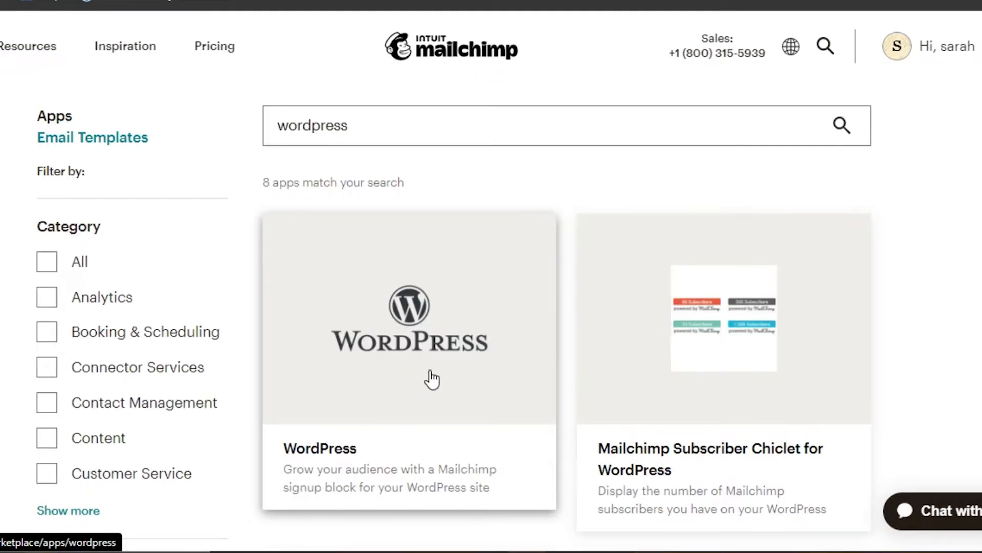
pyautogui.click(402, 404)
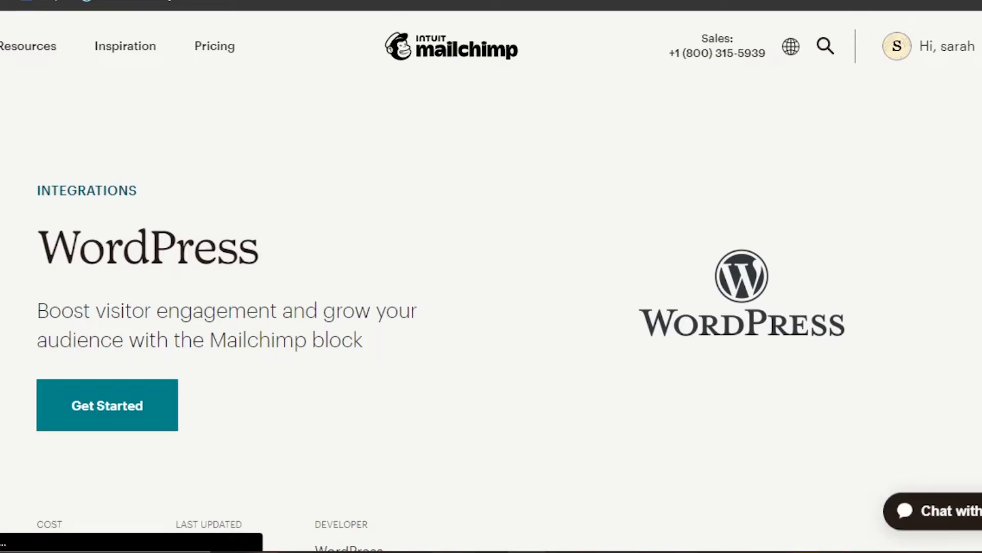
# Read through the WordPress integration's details and get started with its setup on WordPress.com.
pyautogui.scroll(-10, 491, 307)
pyautogui.scroll(-4, 343, 159)
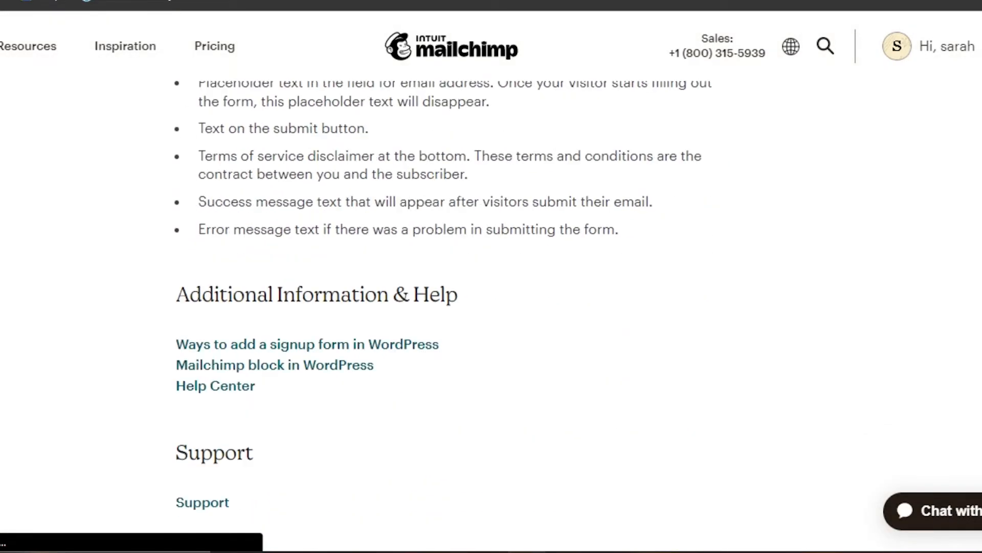
pyautogui.scroll(14, 344, 159)
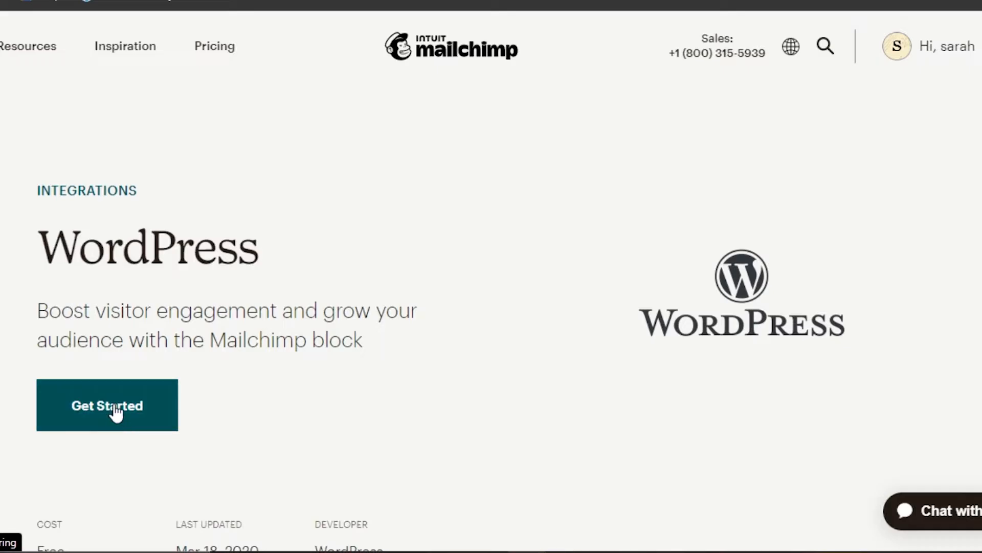
pyautogui.click(114, 410)
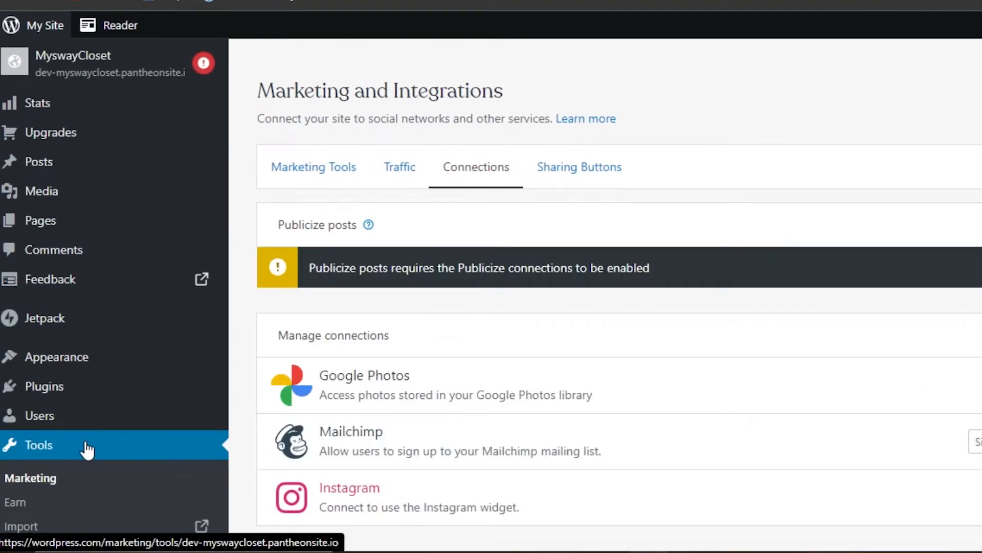
# Start the Mailchimp connection under the site's managed connections and allow WordPress.com to access the Mailchimp account.
pyautogui.scroll(-2, 604, 307)
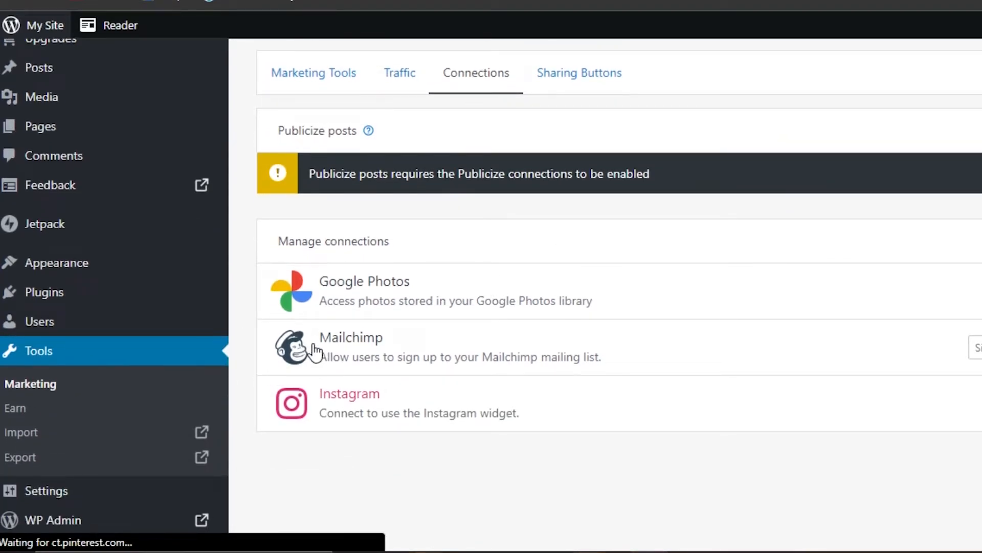
pyautogui.moveTo(209, 261)
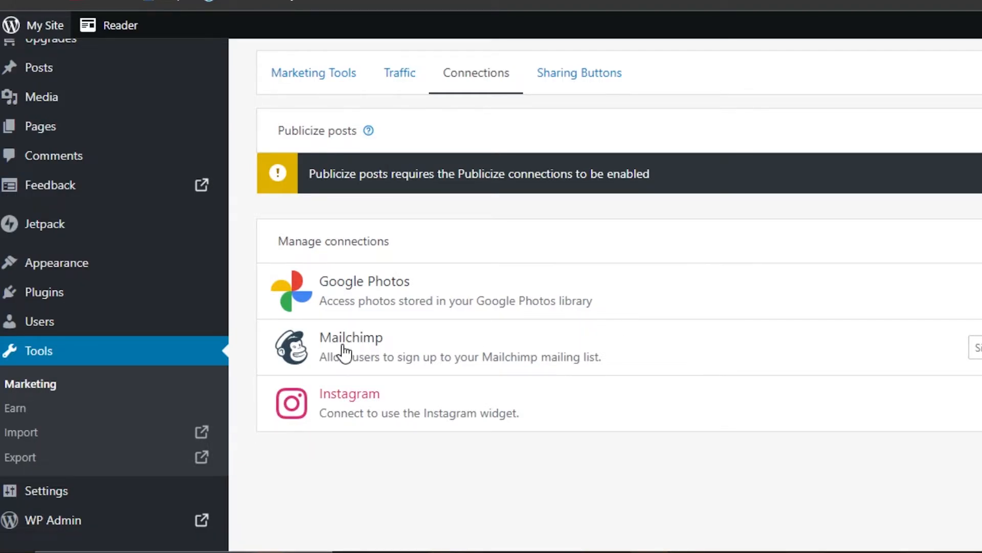
pyautogui.click(981, 347)
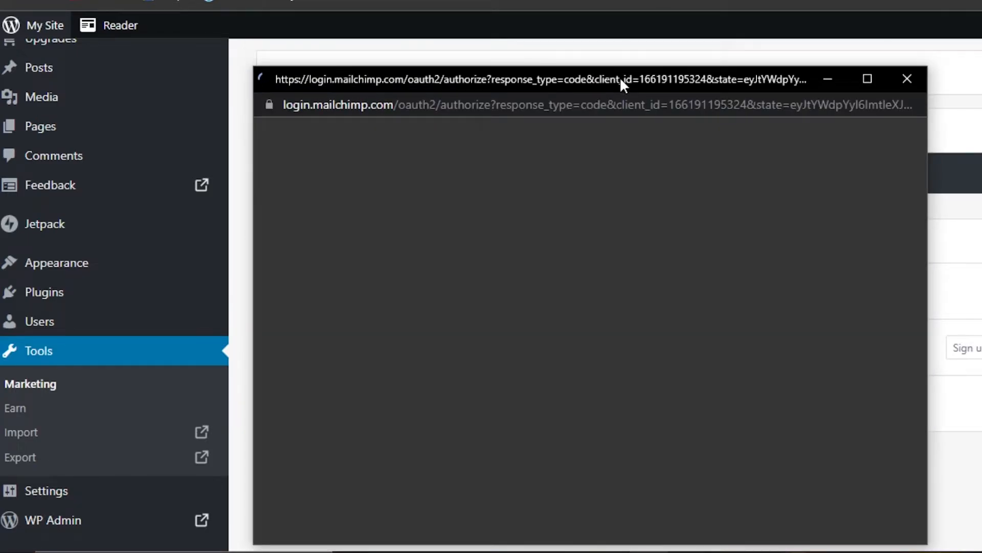
pyautogui.moveTo(619, 76); pyautogui.dragTo(651, 11)
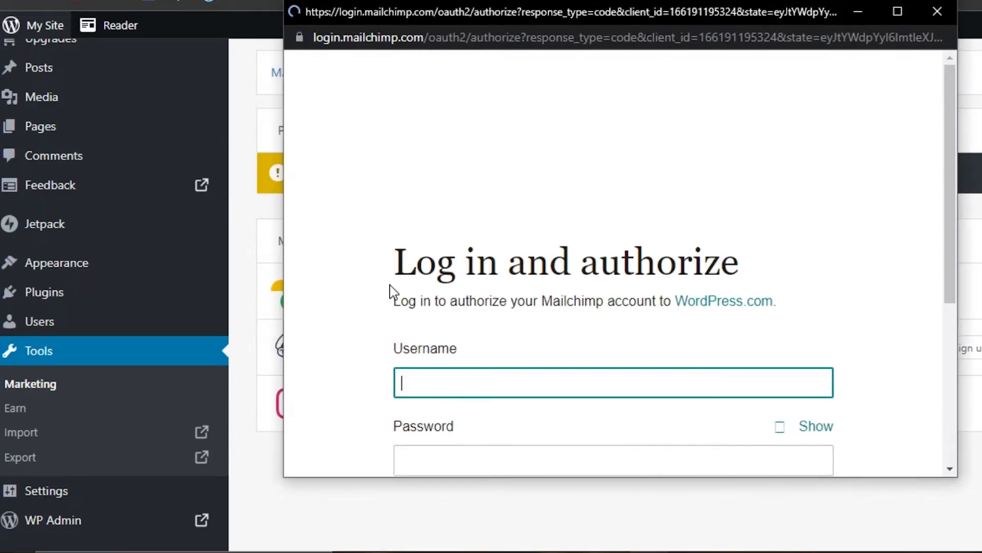
pyautogui.moveTo(953, 191); pyautogui.dragTo(951, 276)
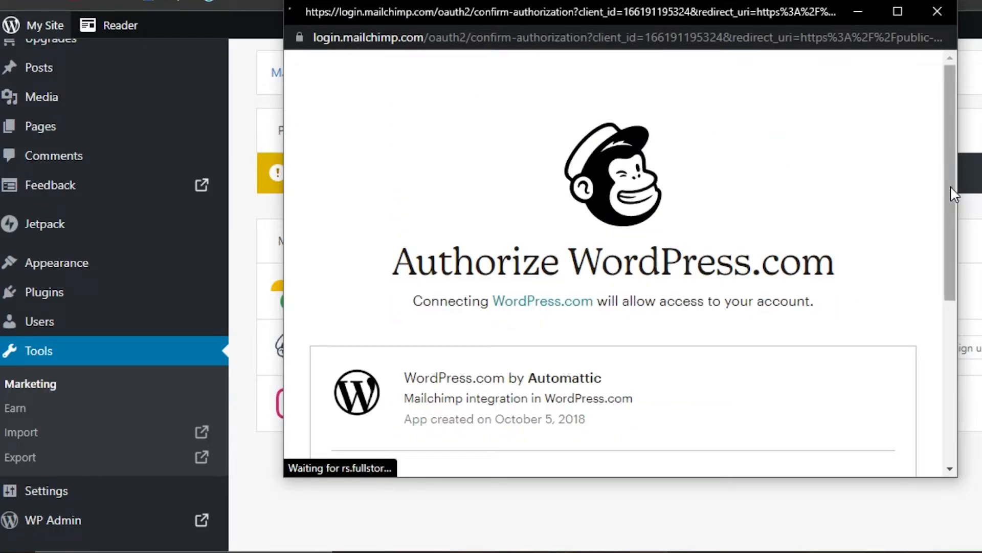
pyautogui.scroll(-5, 955, 307)
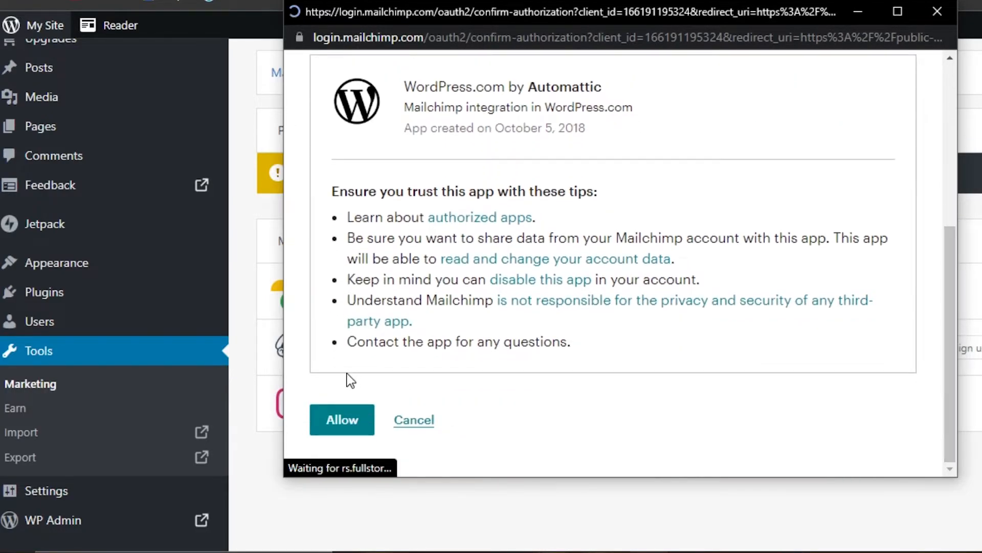
pyautogui.click(344, 417)
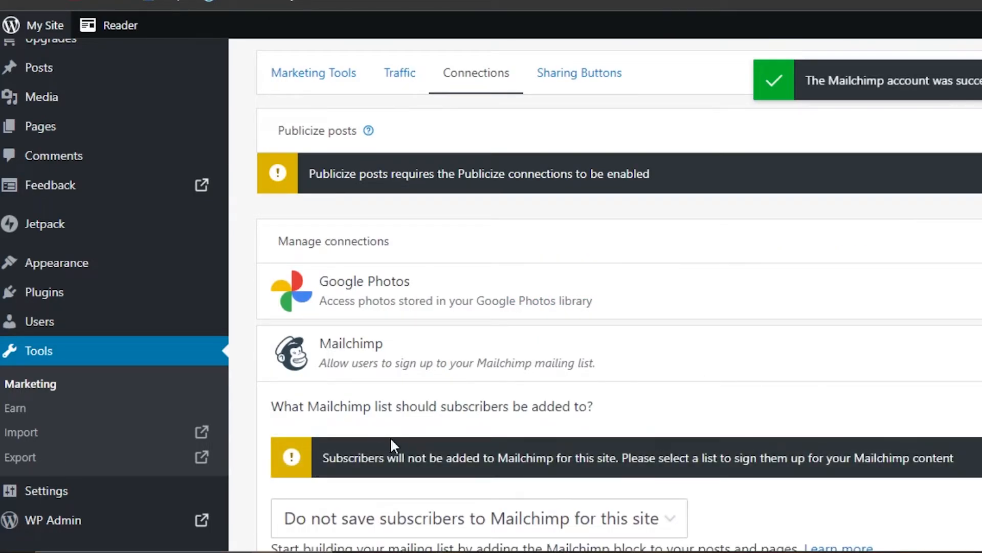
# Try to select TSg as the Mailchimp list that subscribers are added to, and dismiss the error notice.
pyautogui.scroll(-3, 614, 282)
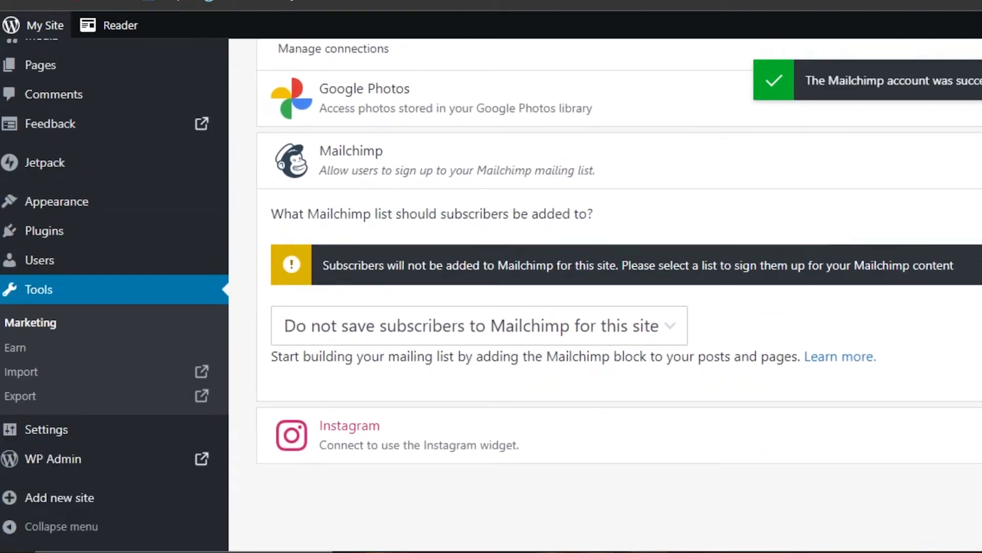
pyautogui.click(351, 328)
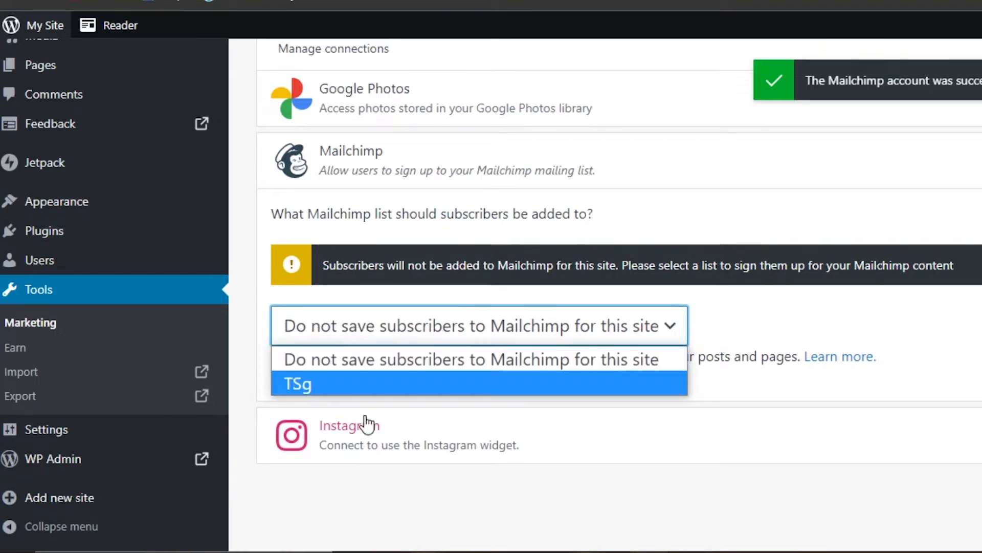
pyautogui.click(299, 386)
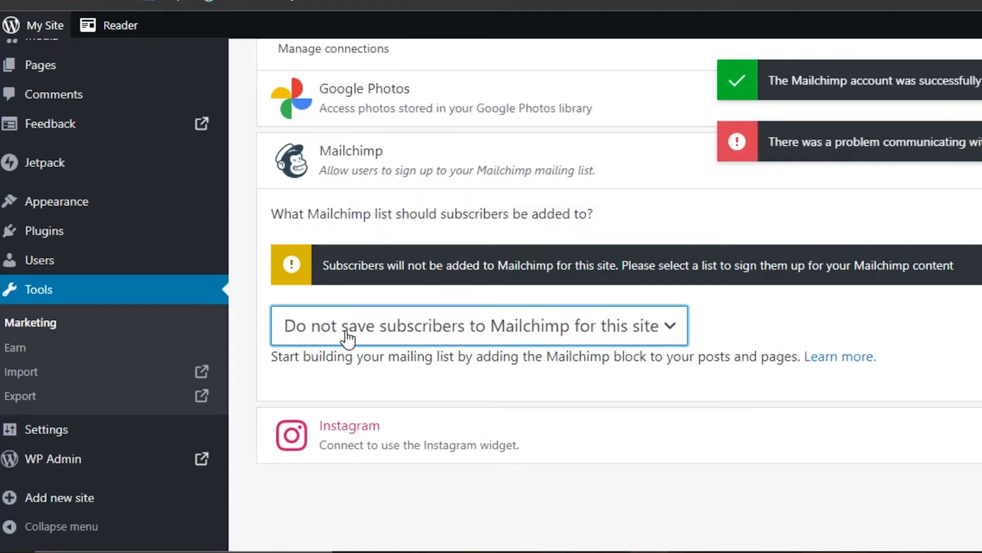
pyautogui.click(981, 142)
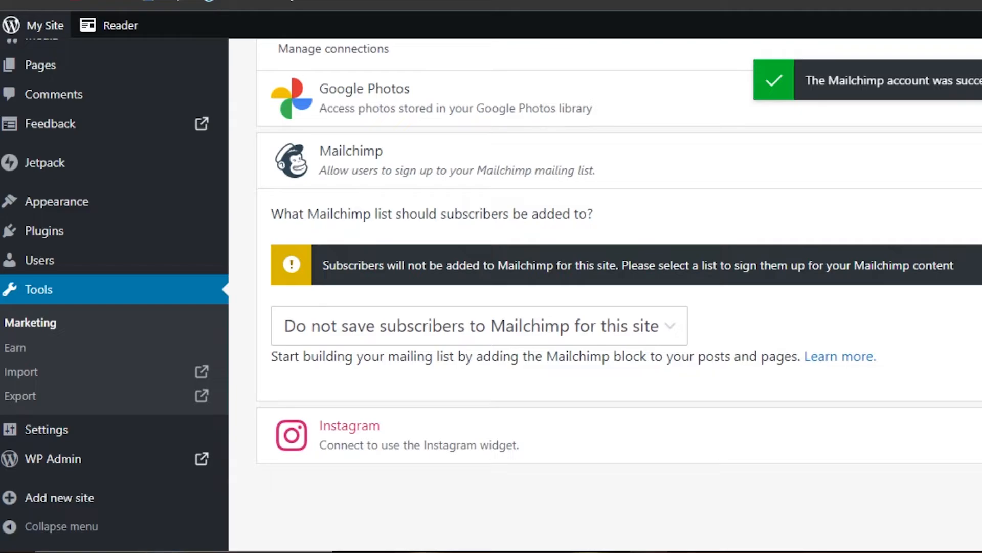
# Look over the WordPress.com marketing connections again and switch to the Mailchimp account's home page.
pyautogui.scroll(5, 620, 295)
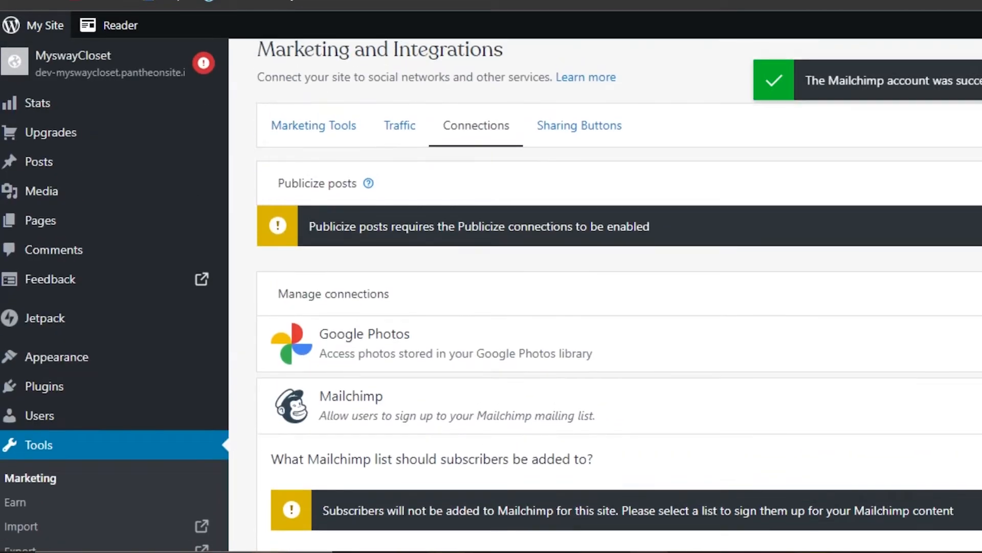
pyautogui.scroll(-2, 619, 294)
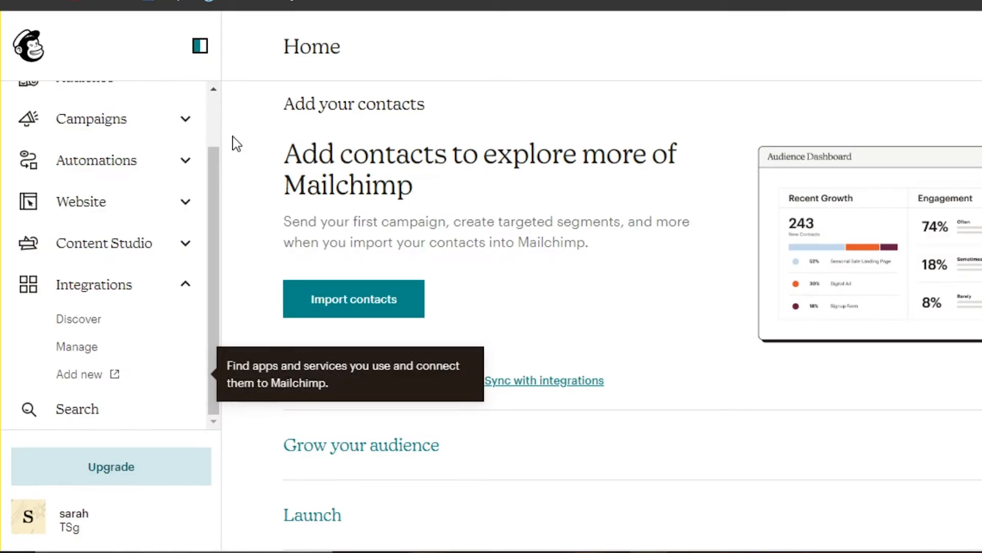
pyautogui.moveTo(209, 242); pyautogui.dragTo(223, 143)
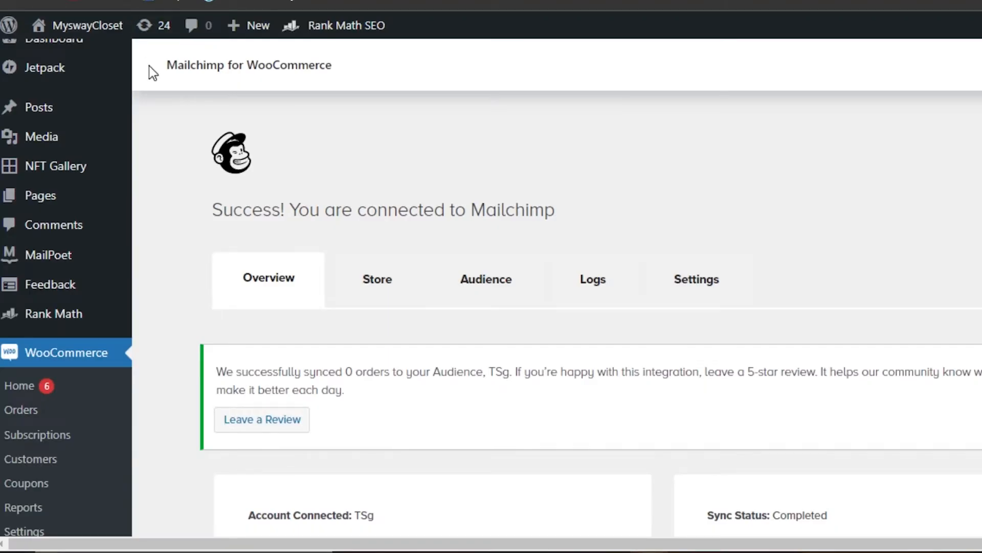
# Review the Mailchimp for WooCommerce overview in the WordPress dashboard and switch back to the Mailchimp home page.
pyautogui.moveTo(130, 157)
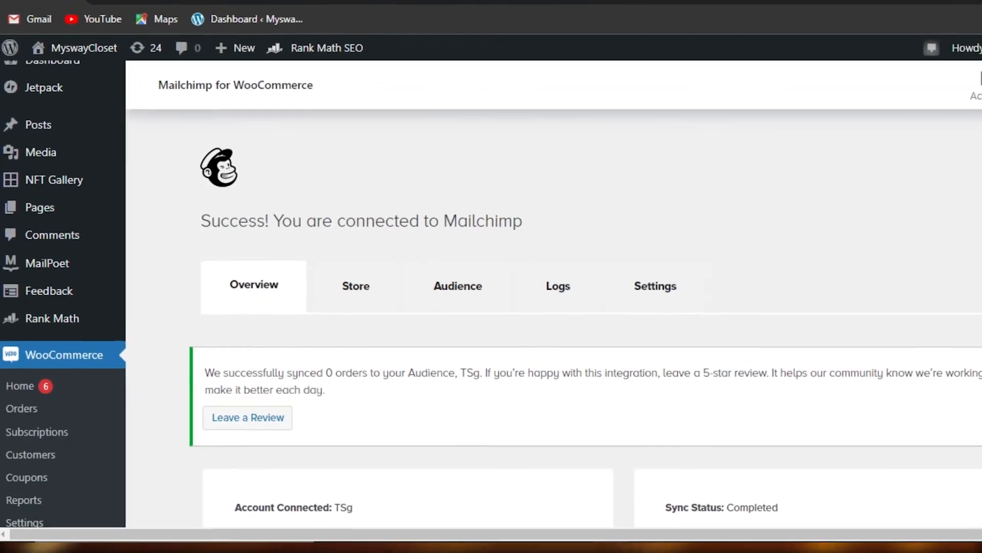
pyautogui.scroll(-7, 522, 81)
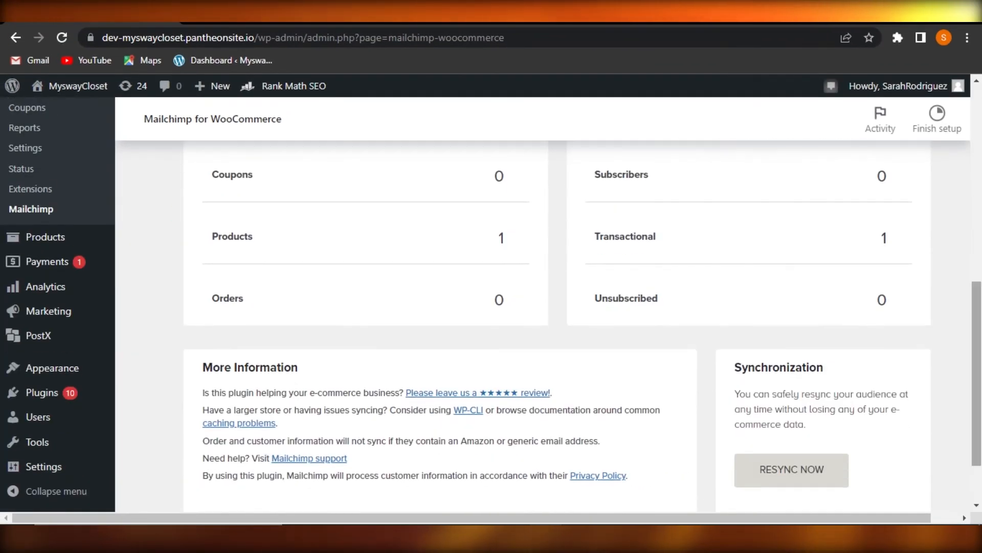
pyautogui.scroll(8, 522, 81)
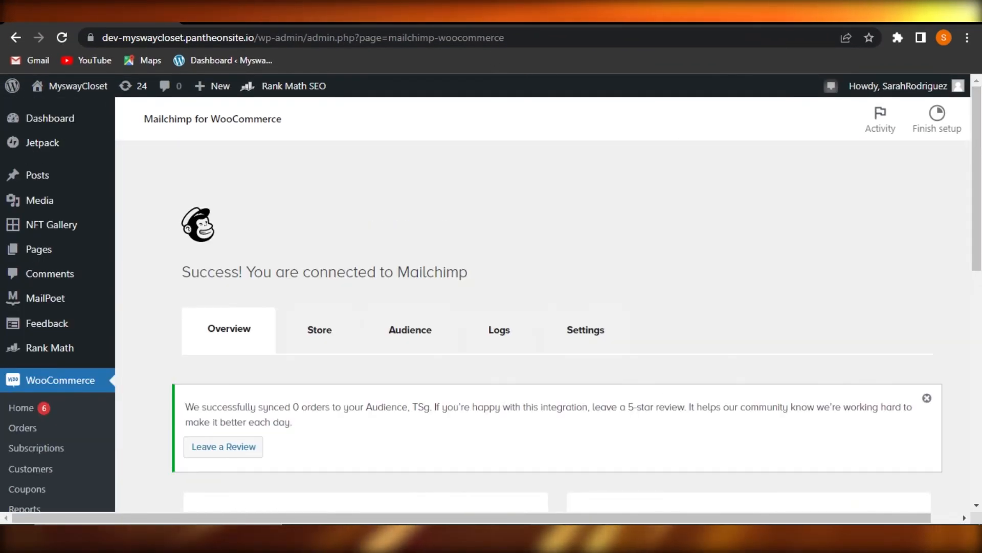
pyautogui.click(266, 20)
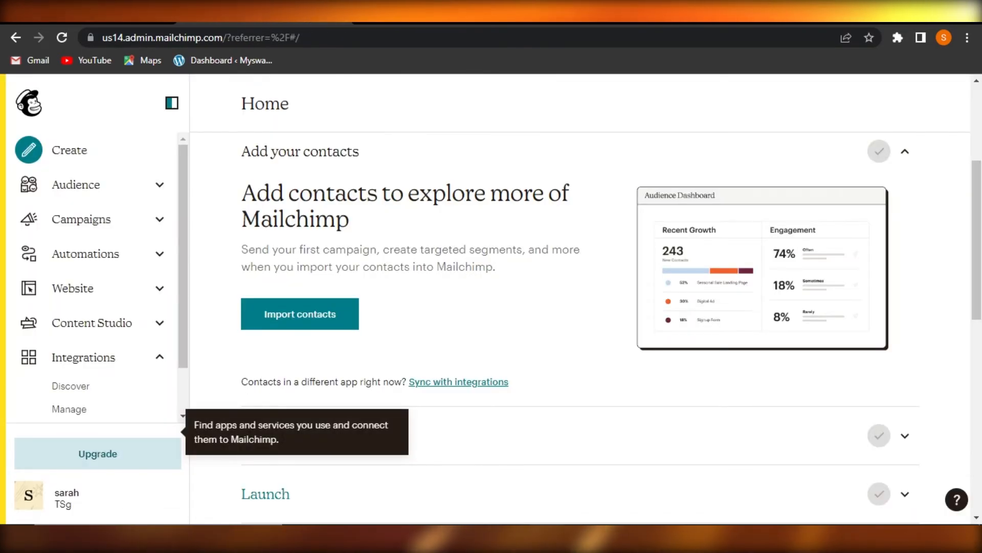